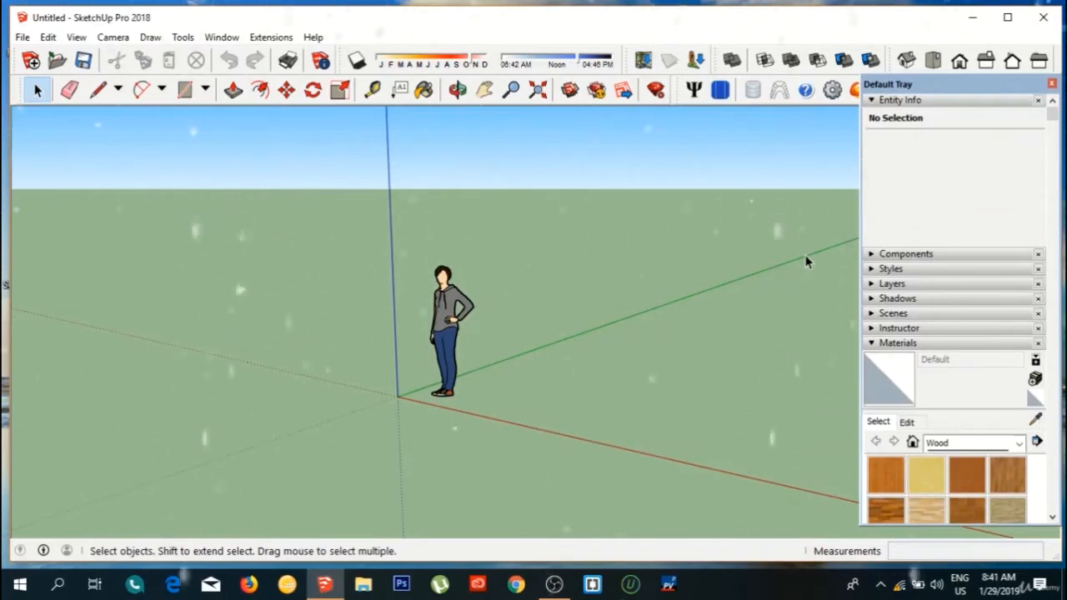
pyautogui.click(485, 89)
pyautogui.moveTo(467, 233); pyautogui.dragTo(428, 214)
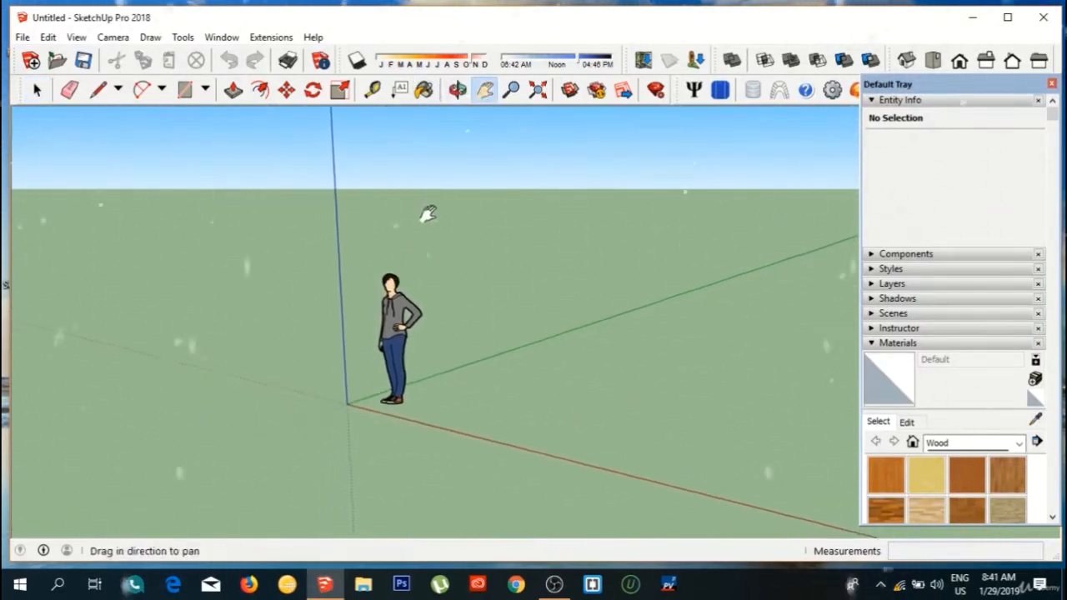
pyautogui.moveTo(470, 167); pyautogui.dragTo(486, 144)
pyautogui.click(457, 89)
pyautogui.moveTo(455, 209); pyautogui.dragTo(505, 265)
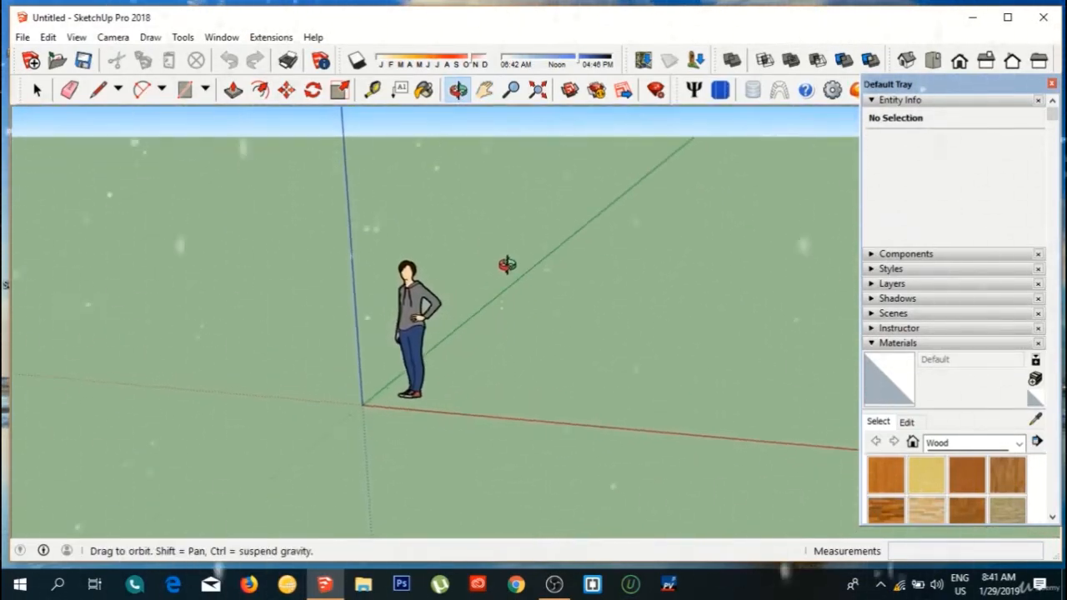
# Set the default drawing template to Simple Template - Meters in the preferences.
pyautogui.click(222, 37)
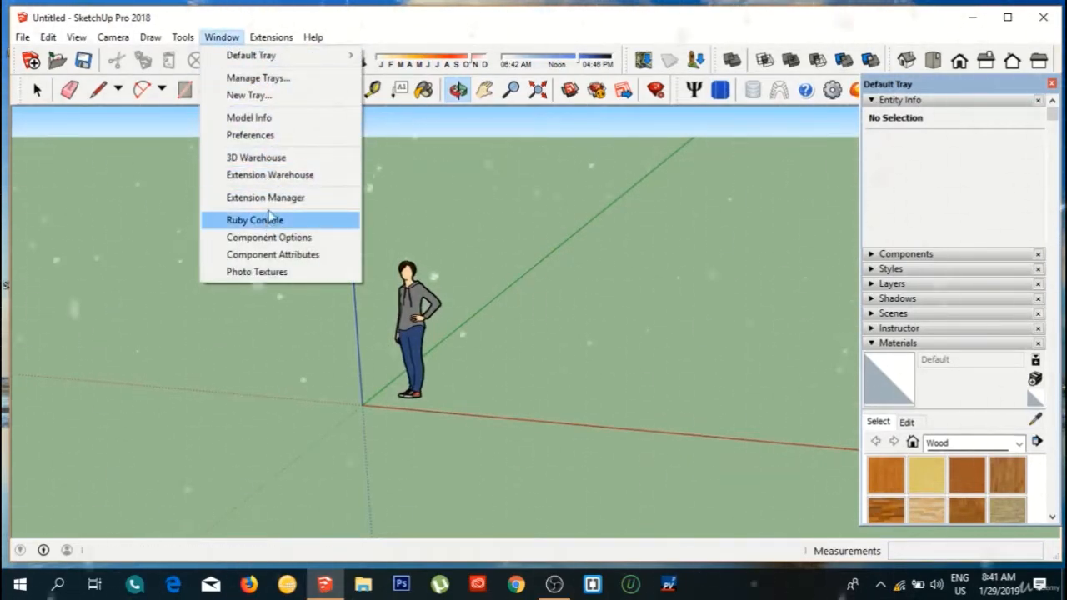
pyautogui.click(271, 136)
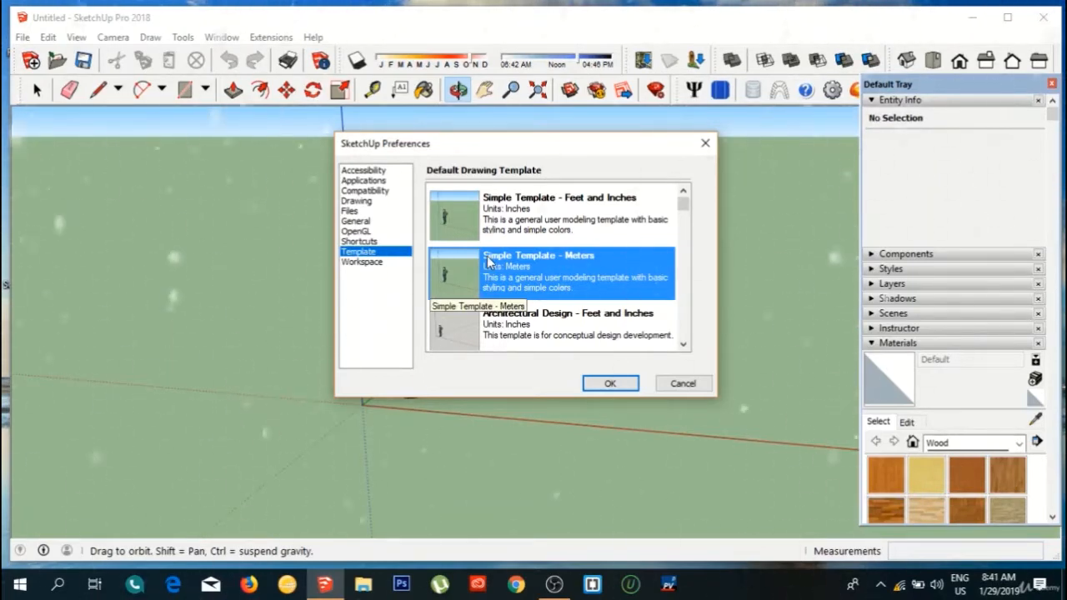
pyautogui.click(607, 383)
# Draw a rectangle about 2.36 m by 6.18 m on the ground beside the human figure.
pyautogui.scroll(2, 520, 235)
pyautogui.press('h')
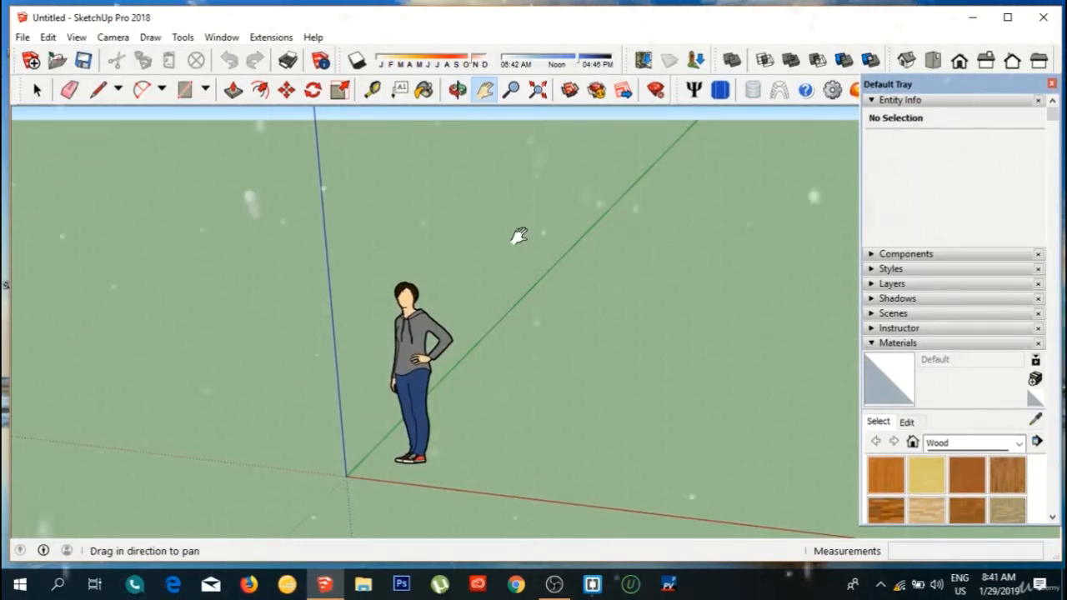
pyautogui.scroll(-2, 519, 236)
pyautogui.click(204, 89)
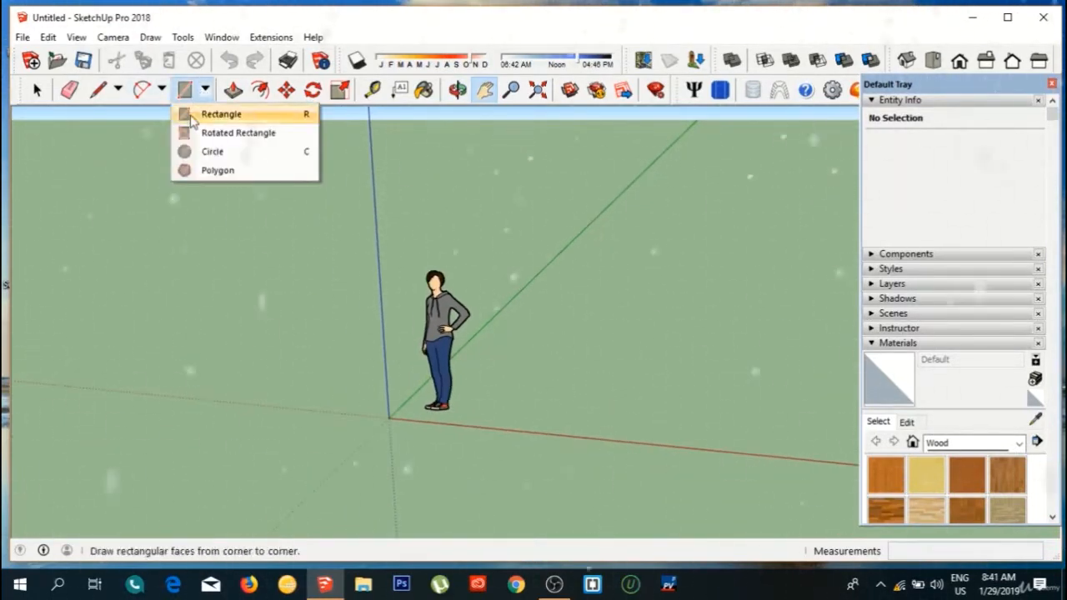
pyautogui.click(213, 115)
pyautogui.click(567, 368)
pyautogui.click(727, 277)
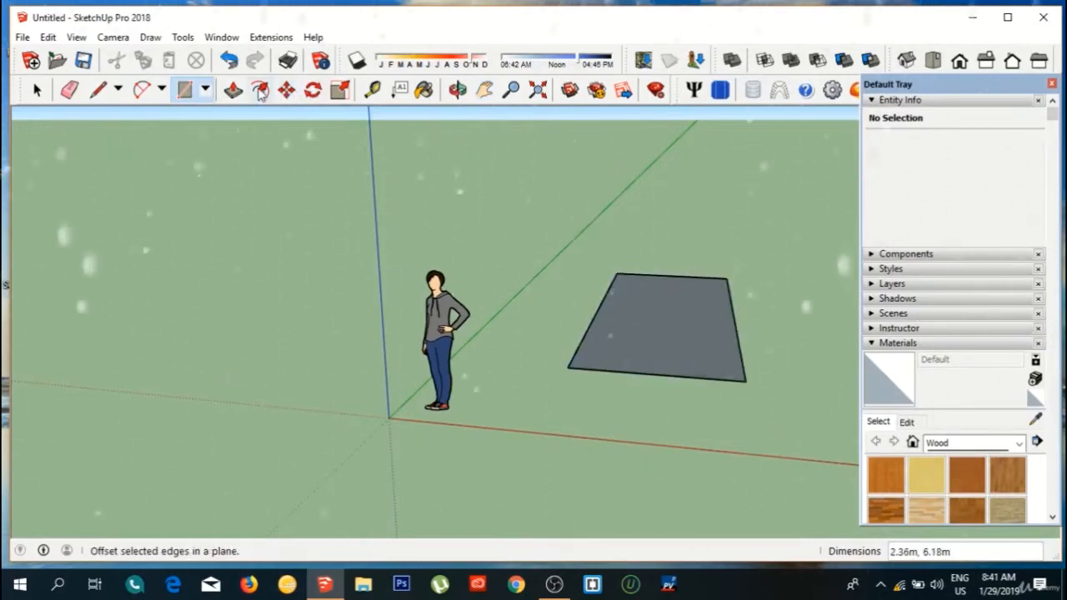
# Extrude the rectangle upward 3 m with Push/Pull.
pyautogui.click(234, 89)
pyautogui.click(691, 341)
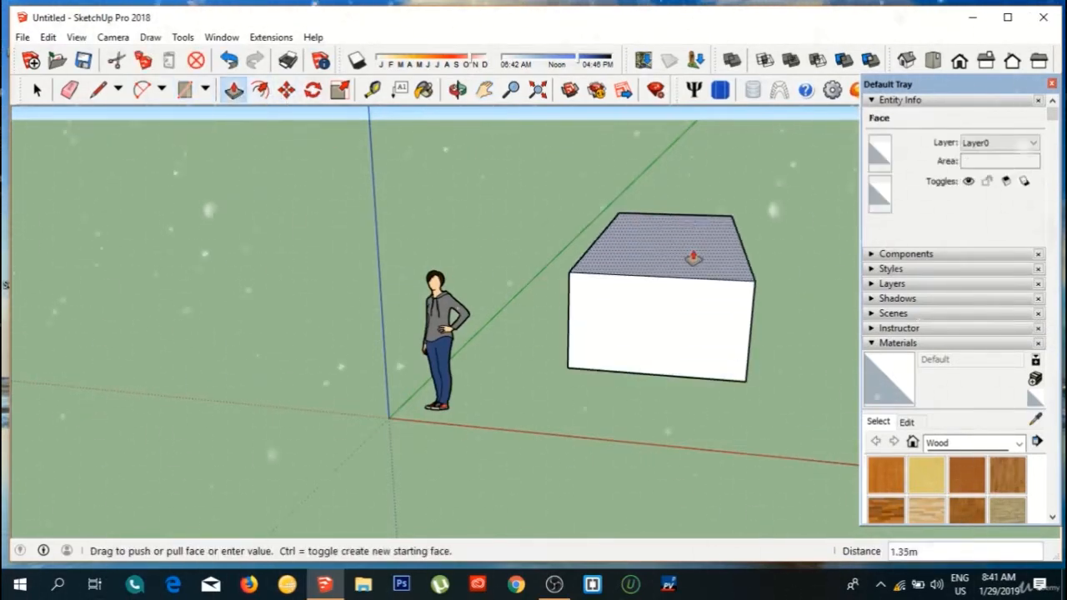
pyautogui.write('3')
pyautogui.press('Return')
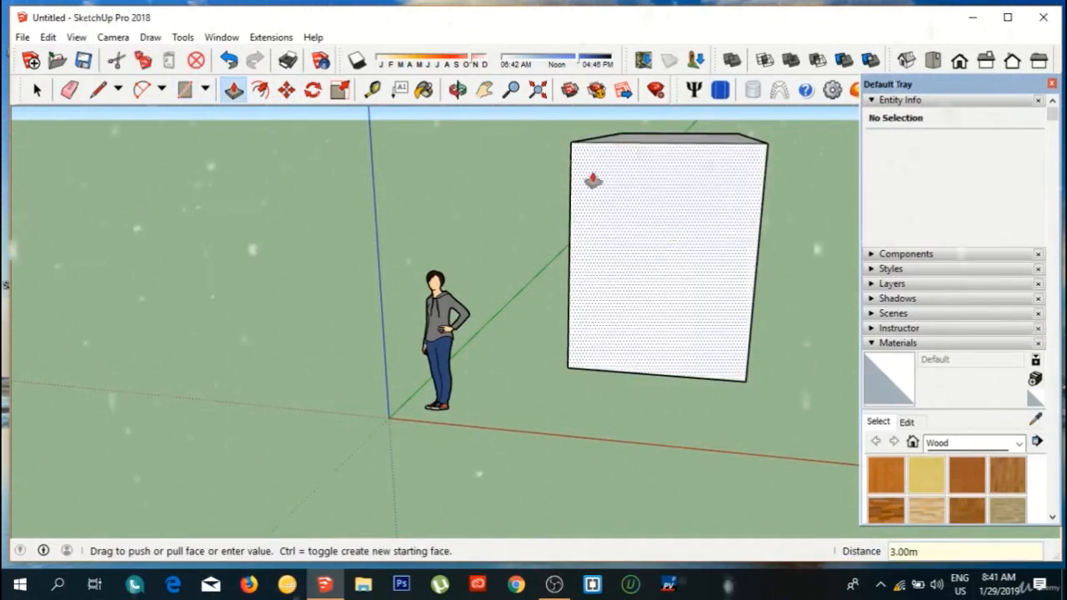
# Delete the human figure and undo back to the scene containing only the figure.
pyautogui.click(458, 89)
pyautogui.moveTo(528, 157); pyautogui.dragTo(459, 241)
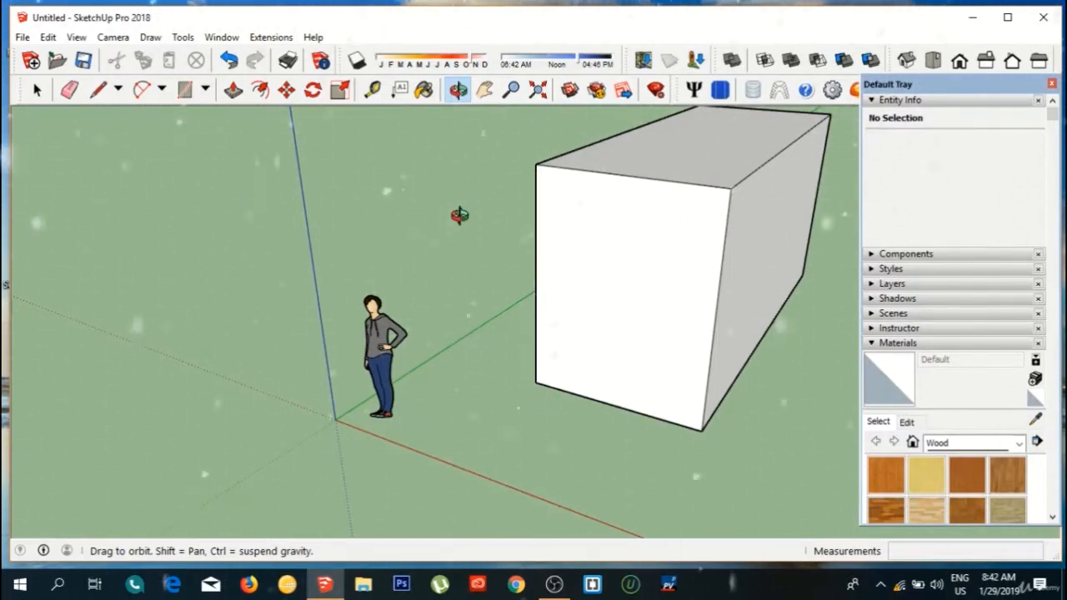
pyautogui.moveTo(459, 215); pyautogui.dragTo(429, 218)
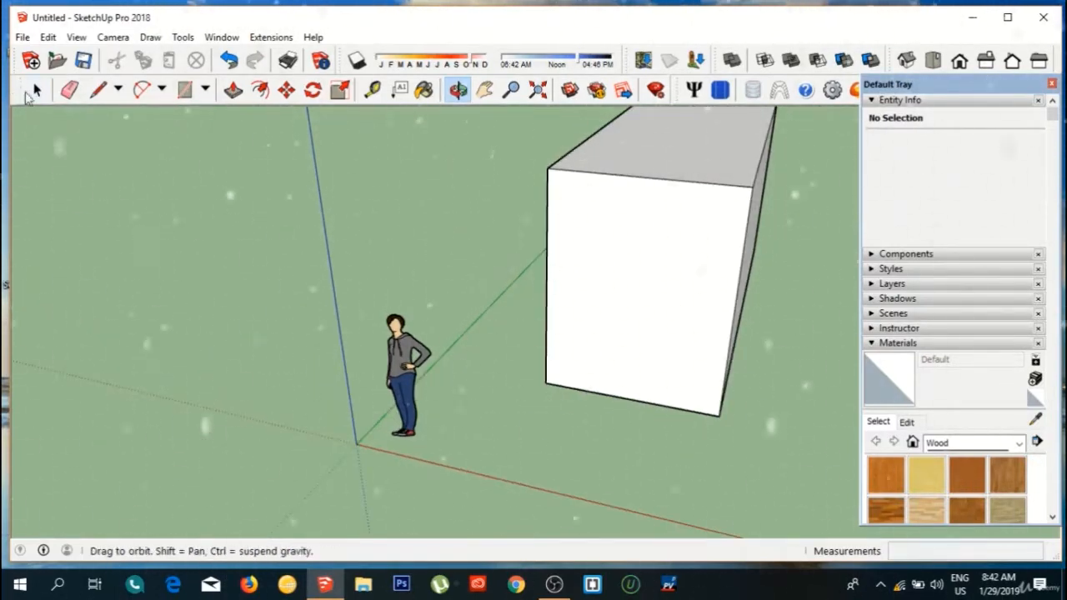
pyautogui.click(37, 90)
pyautogui.click(408, 351)
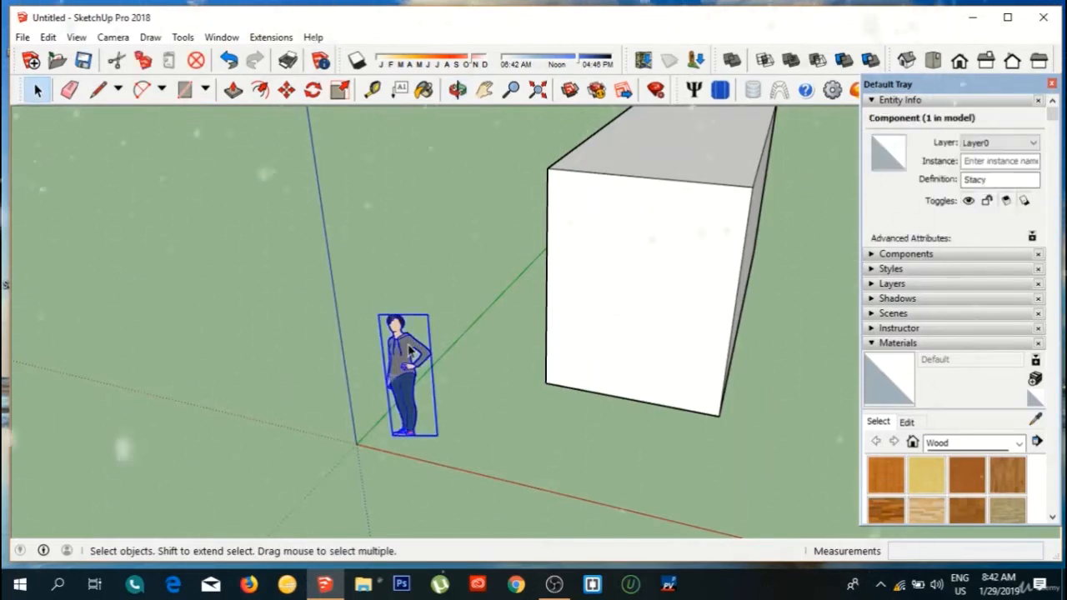
pyautogui.press('Delete')
pyautogui.hotkey('ctrl', 'z')
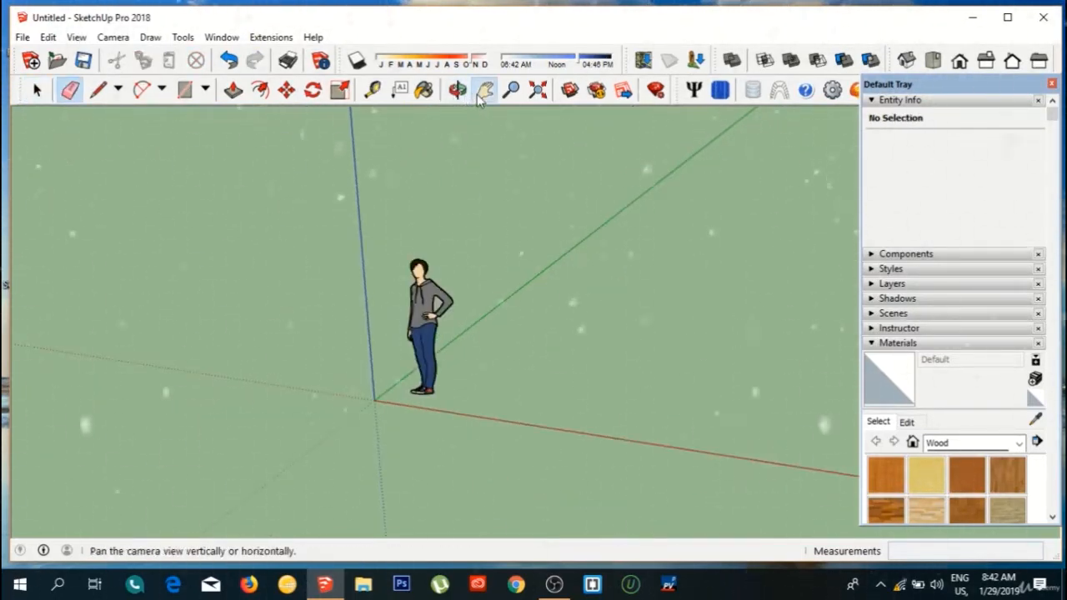
# Review the full list of available toolbars and which are enabled, leaving the settings as they are.
pyautogui.click(483, 89)
pyautogui.moveTo(471, 179); pyautogui.dragTo(471, 211)
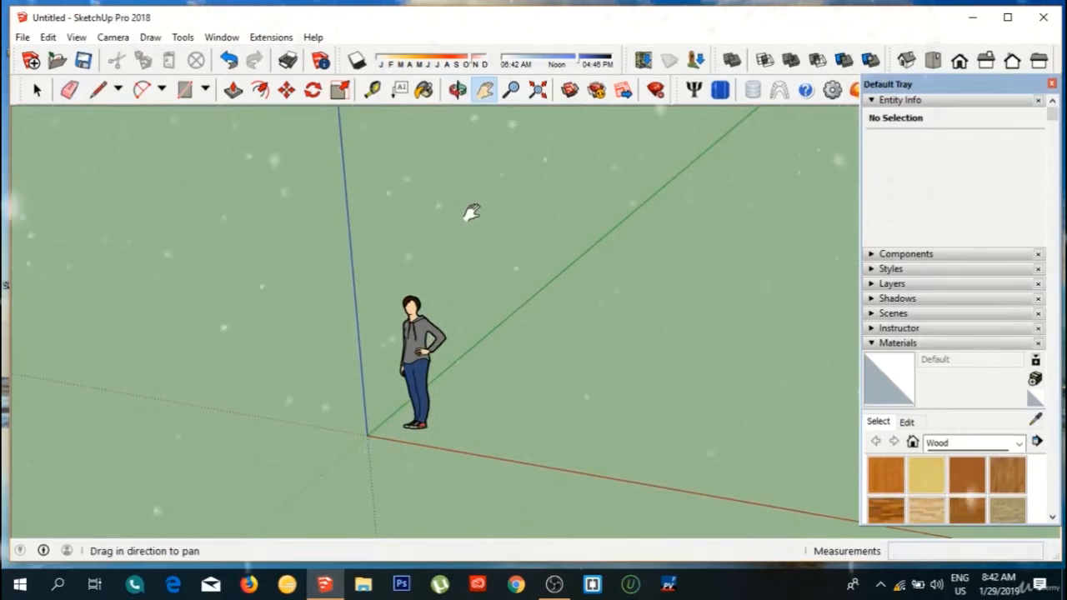
pyautogui.click(78, 38)
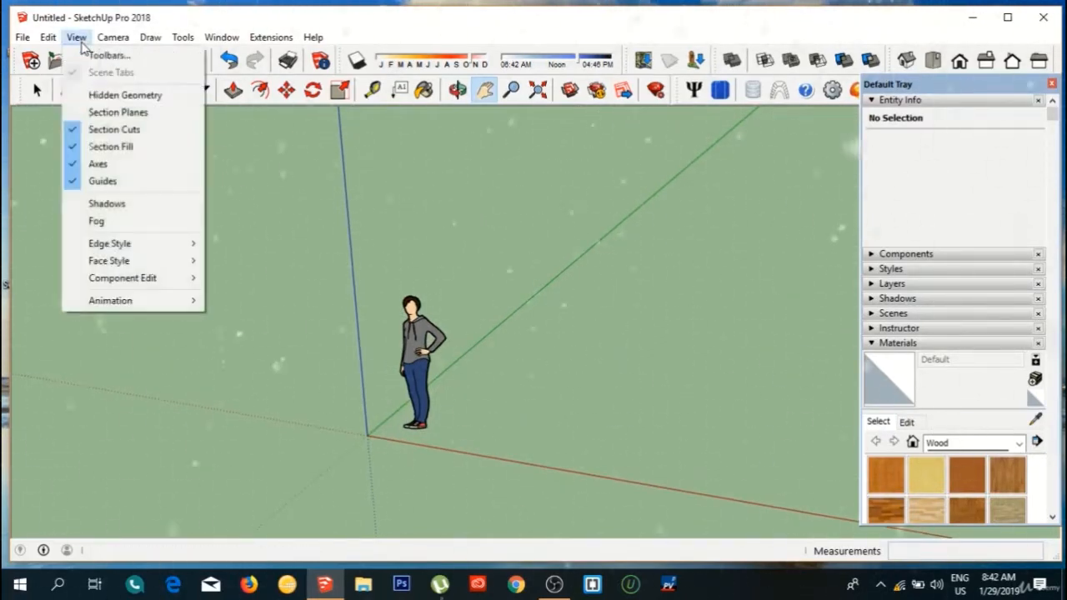
pyautogui.click(106, 55)
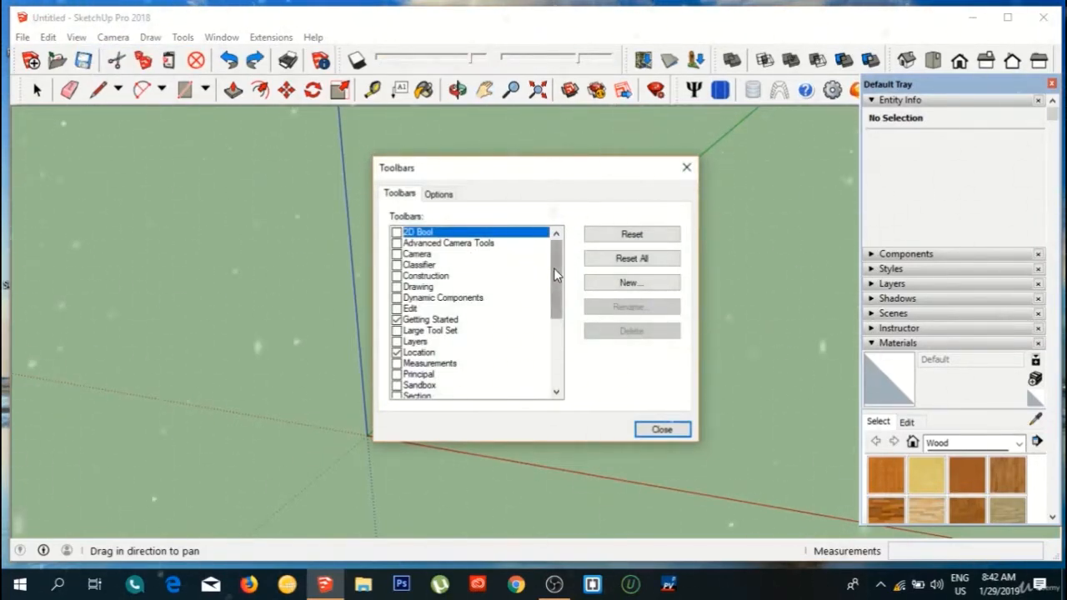
pyautogui.moveTo(553, 268); pyautogui.dragTo(554, 291)
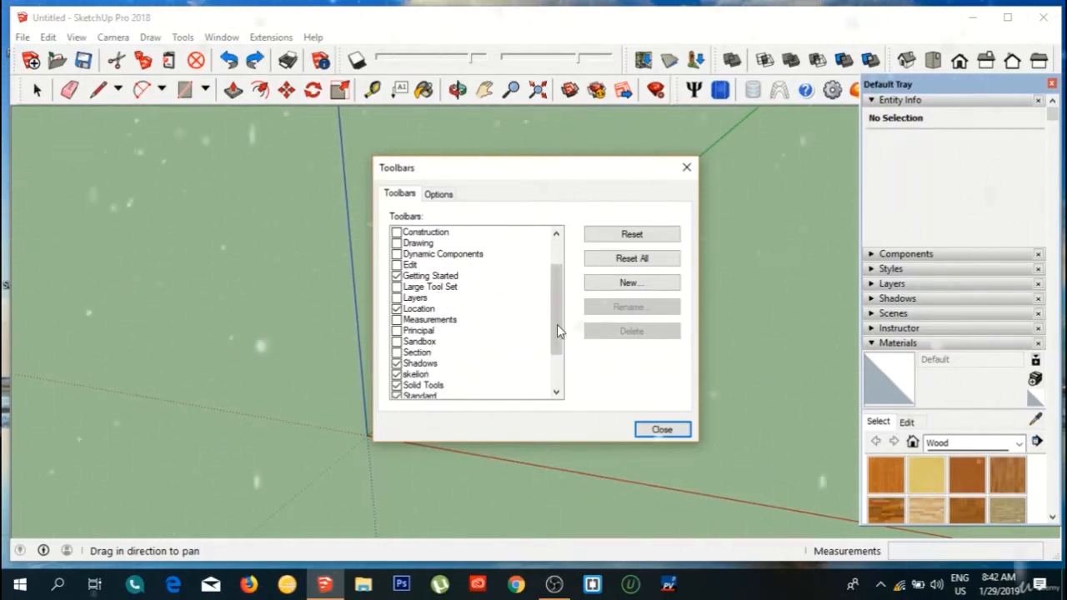
pyautogui.scroll(-2, 557, 331)
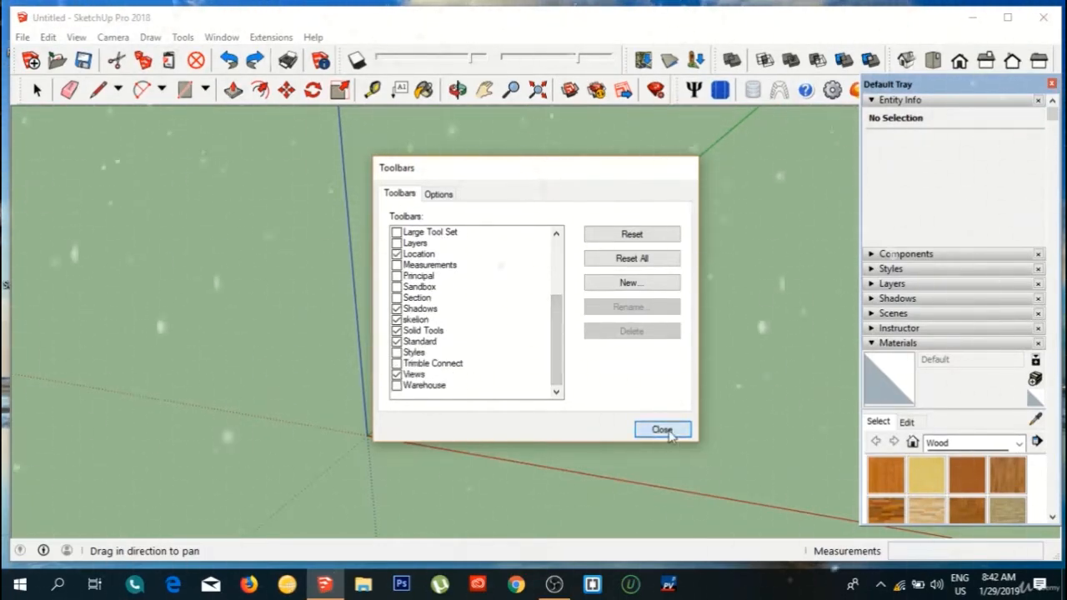
pyautogui.click(662, 430)
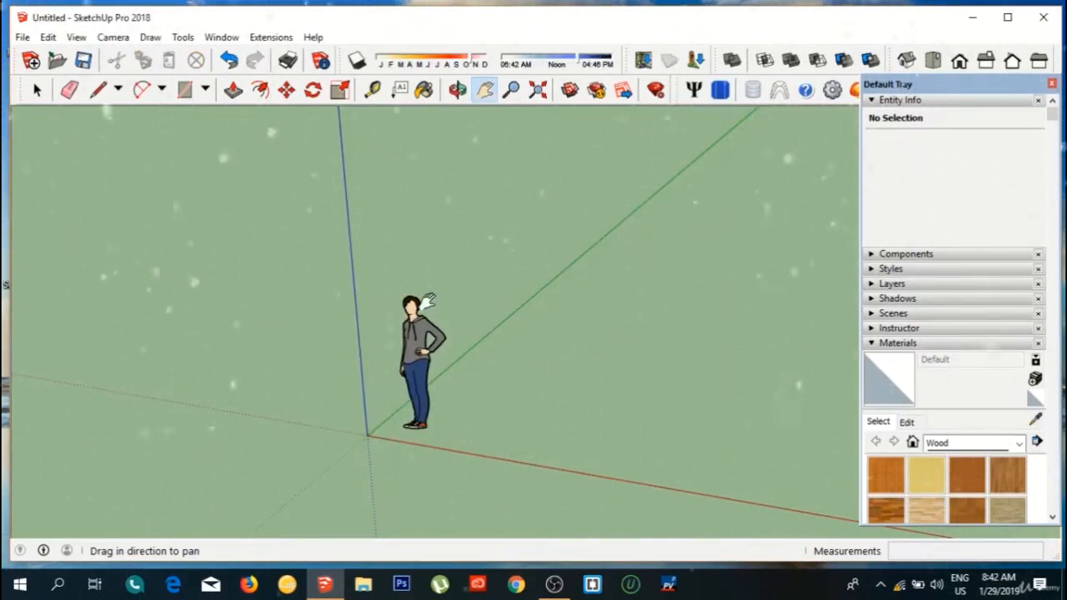
# Select the human figure and switch to the Eraser tool.
pyautogui.click(37, 89)
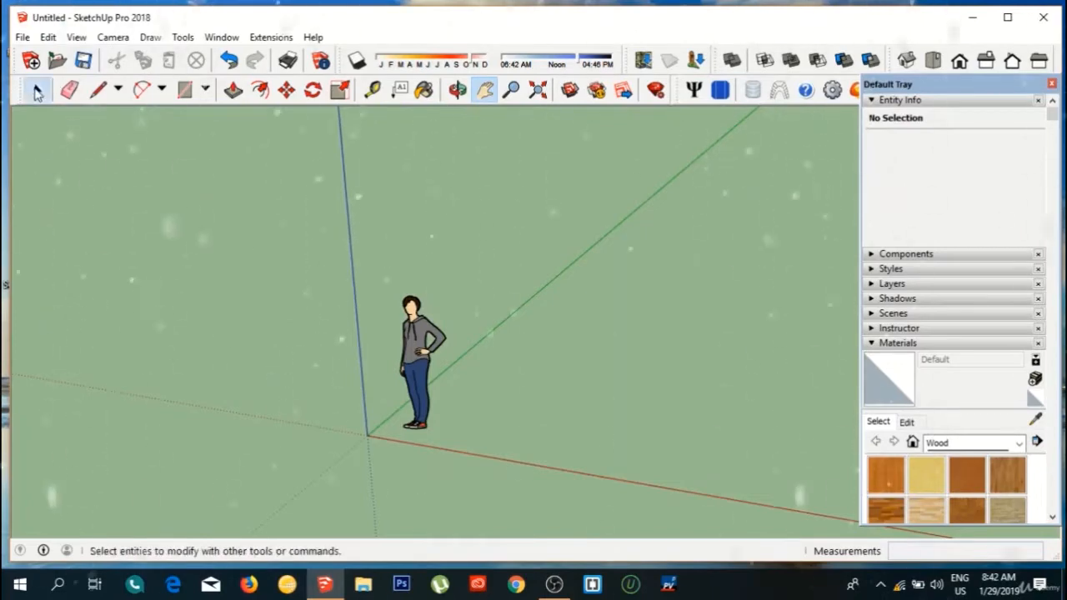
pyautogui.press('space')
pyautogui.click(403, 325)
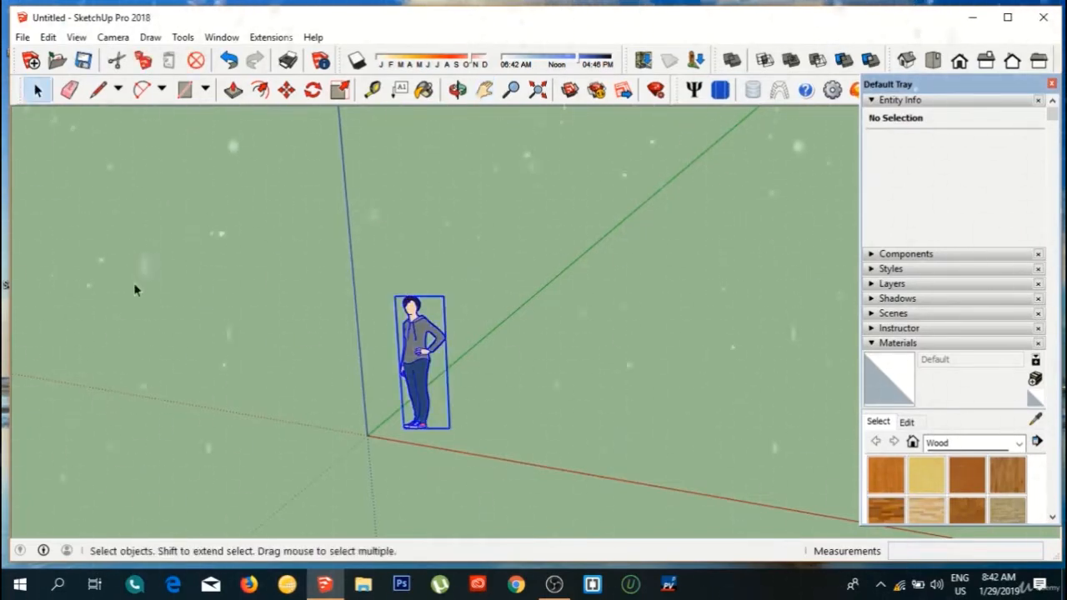
pyautogui.click(69, 90)
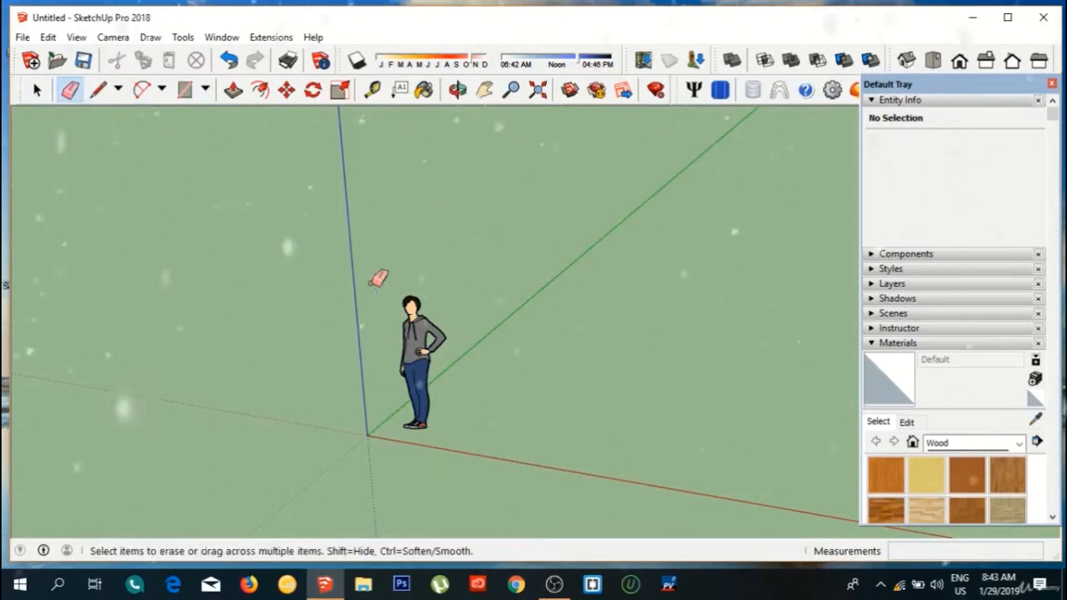
# Draw a 2 m line along the red axis with the Line tool and undo it.
pyautogui.click(99, 92)
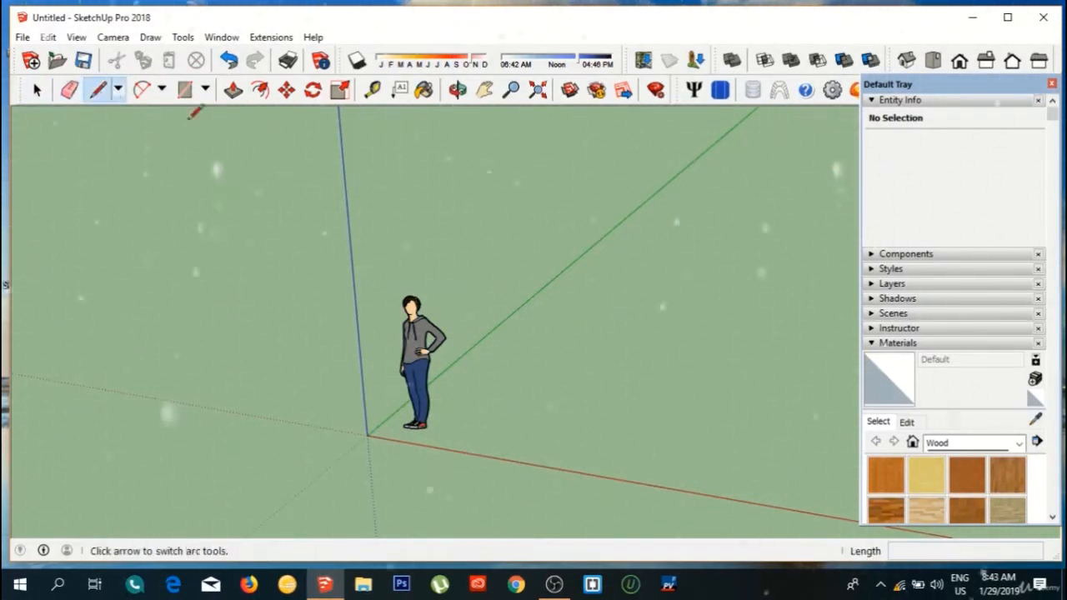
pyautogui.click(583, 330)
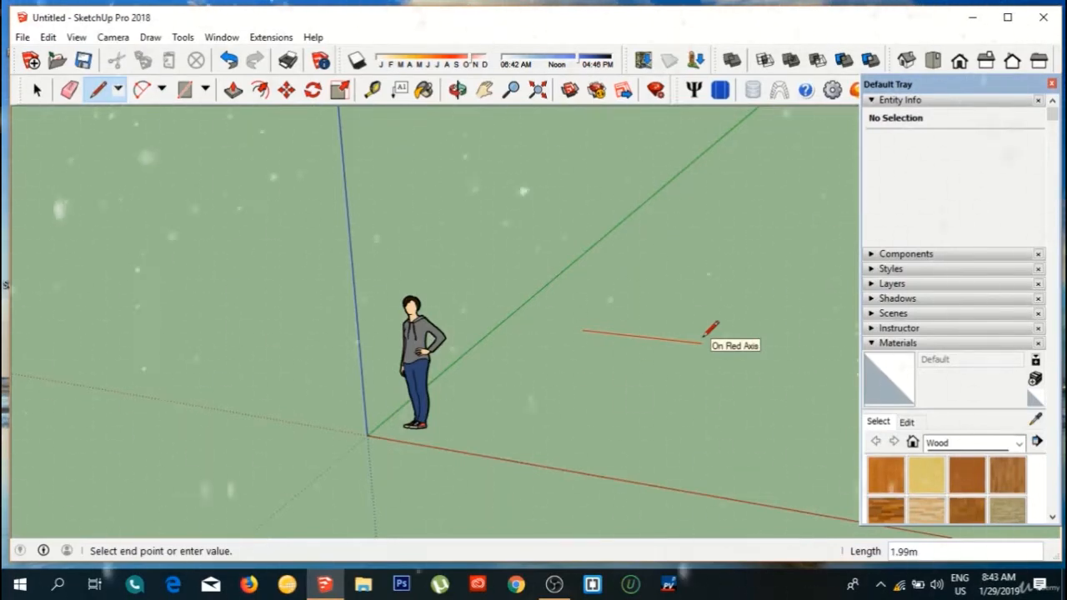
pyautogui.write('2')
pyautogui.press('Return')
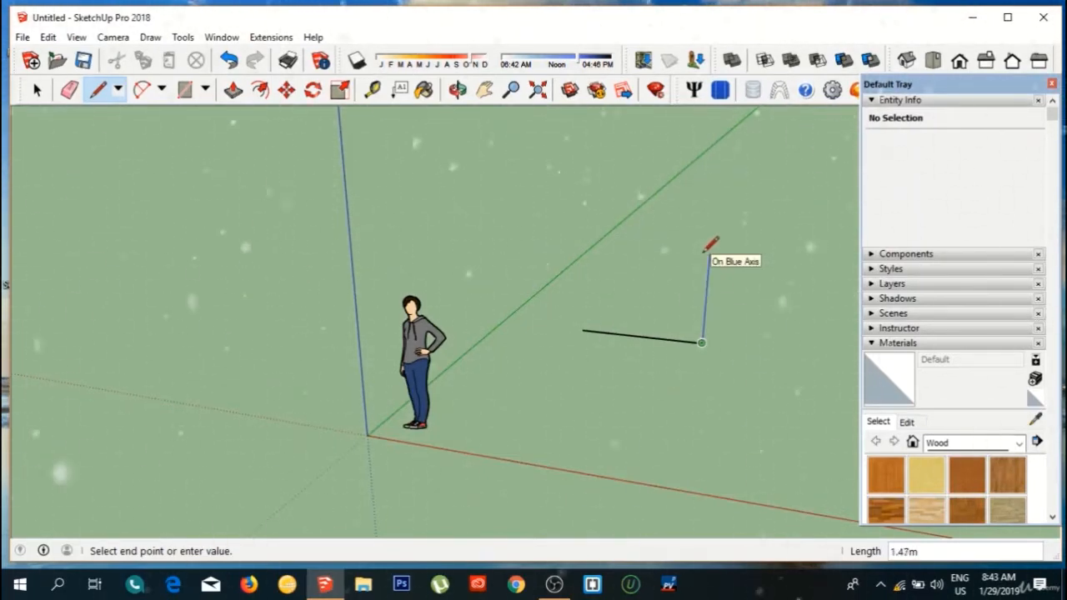
pyautogui.hotkey('ctrl', 'z')
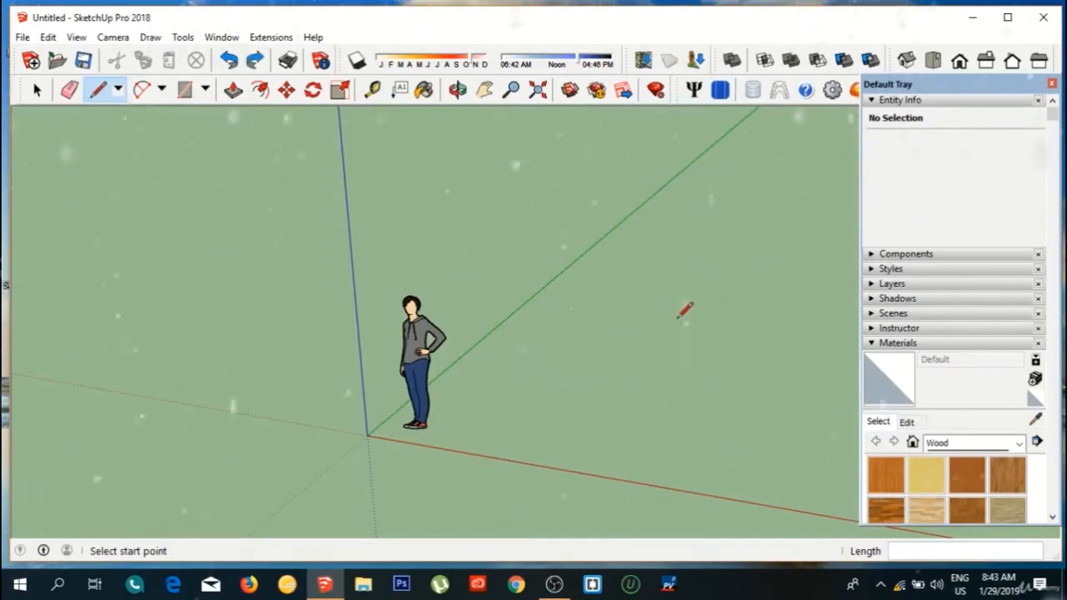
# Draw a closed 5 m by 5 m square on the ground beside the human figure with the Line tool.
pyautogui.click(512, 348)
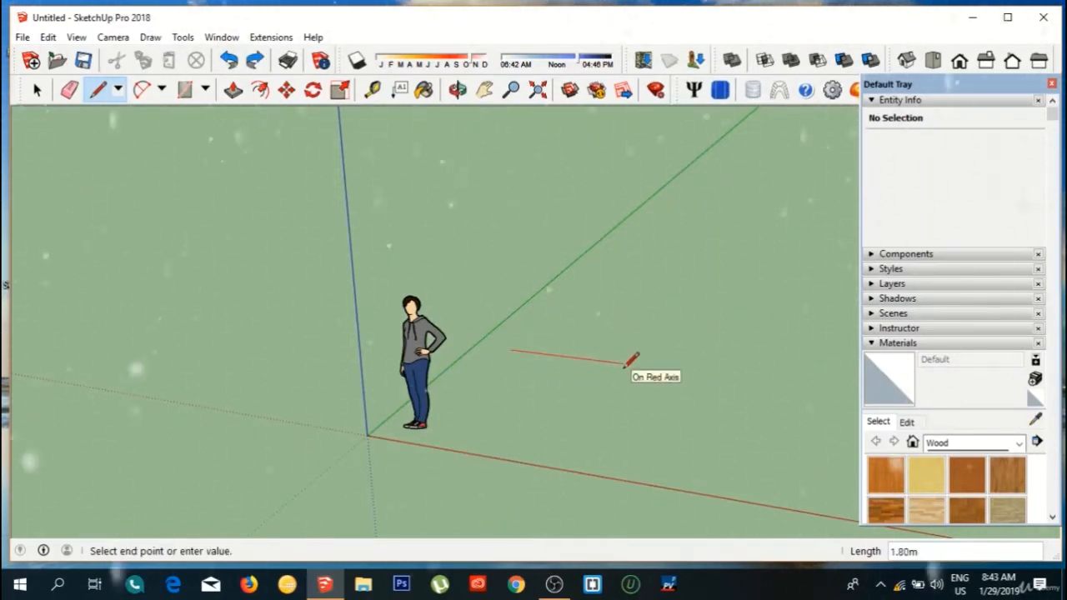
pyautogui.write('5')
pyautogui.press('Return')
pyautogui.scroll(-5, 610, 374)
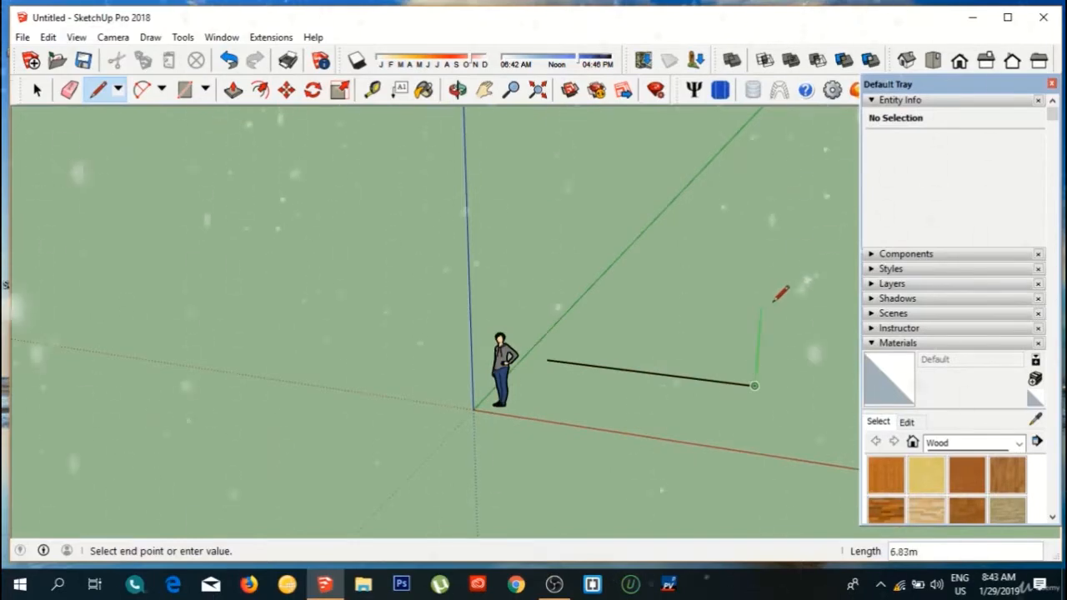
pyautogui.write('5')
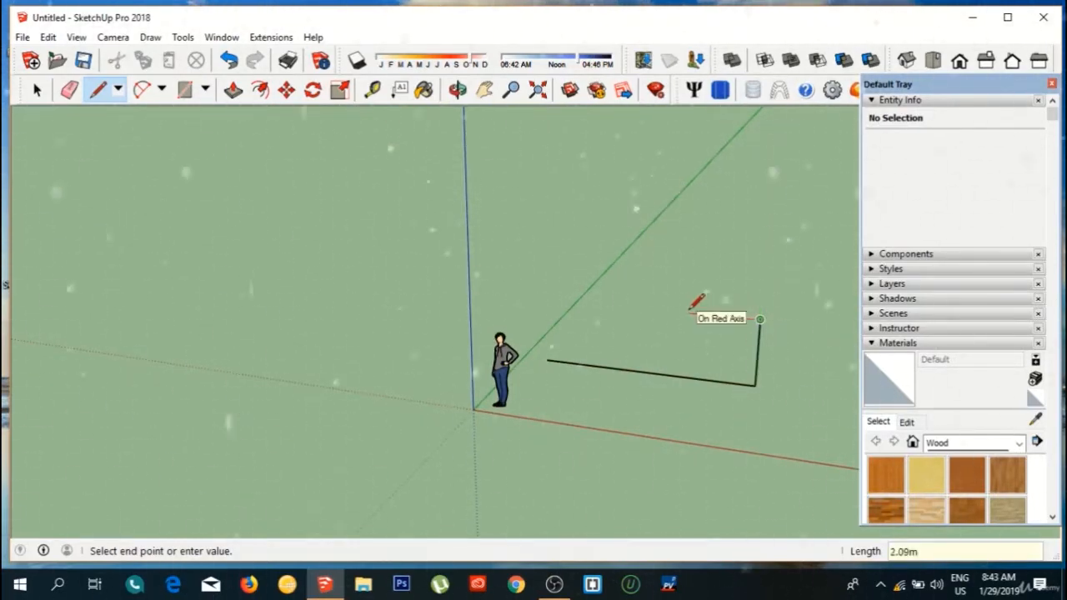
pyautogui.write('5')
pyautogui.press('Return')
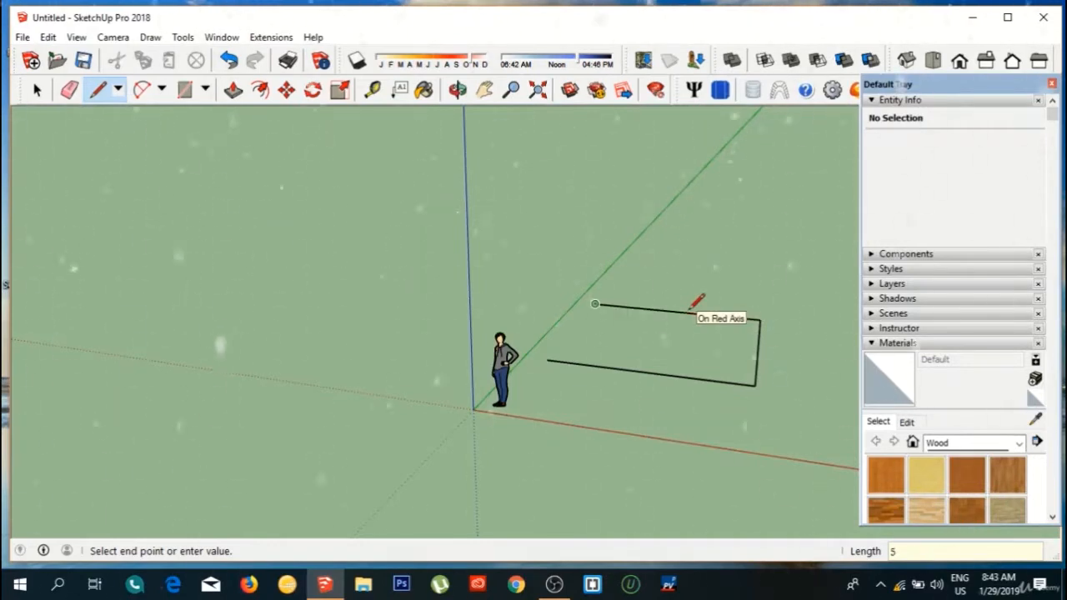
pyautogui.click(547, 359)
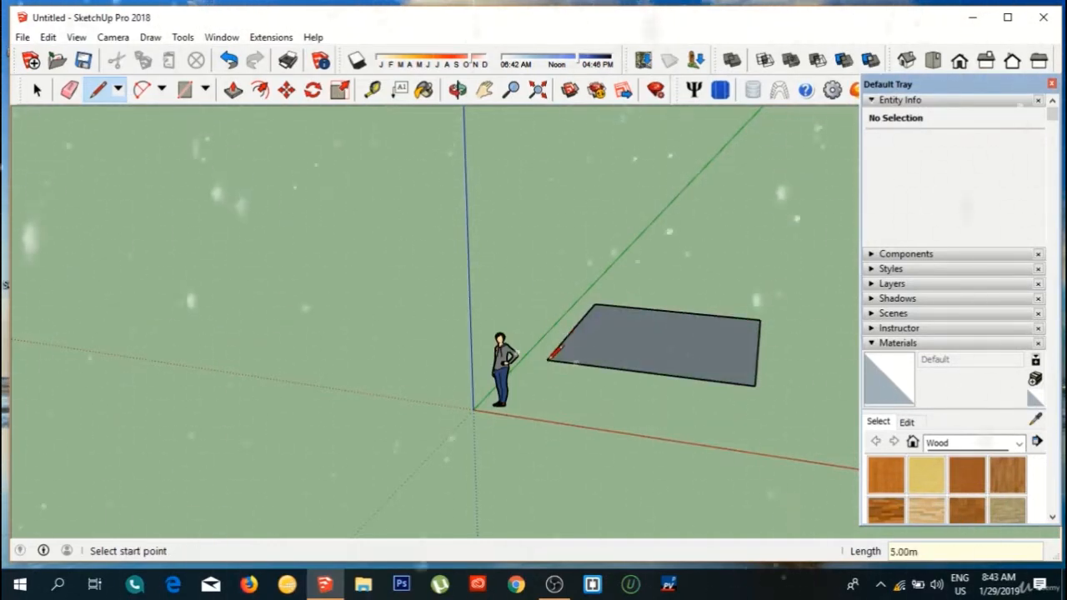
# Extrude the 5 m square upward into a box with Push/Pull.
pyautogui.click(484, 90)
pyautogui.moveTo(486, 159); pyautogui.dragTo(443, 219)
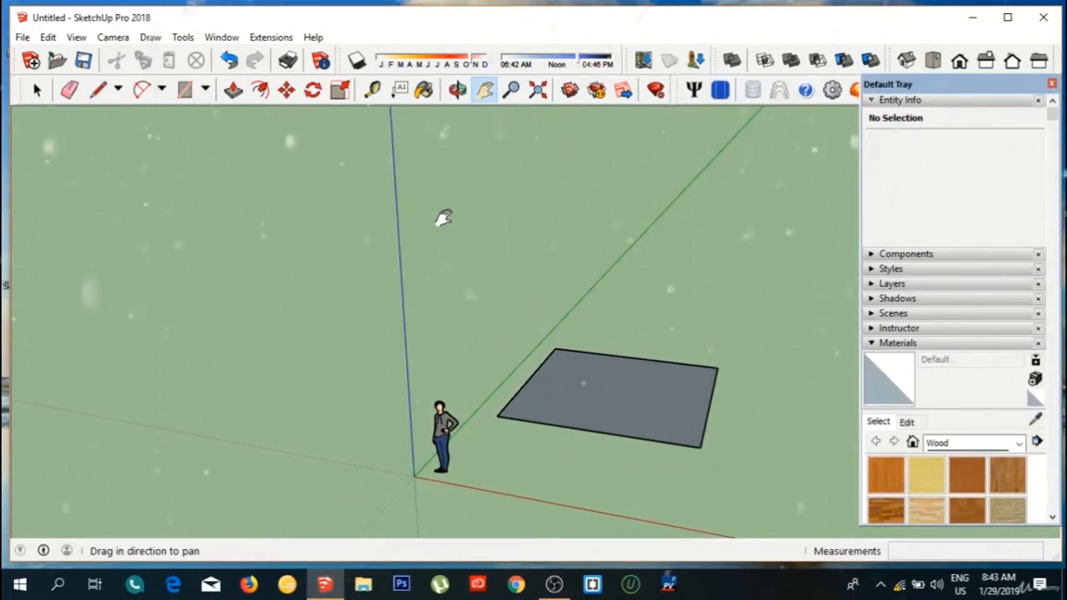
pyautogui.click(237, 96)
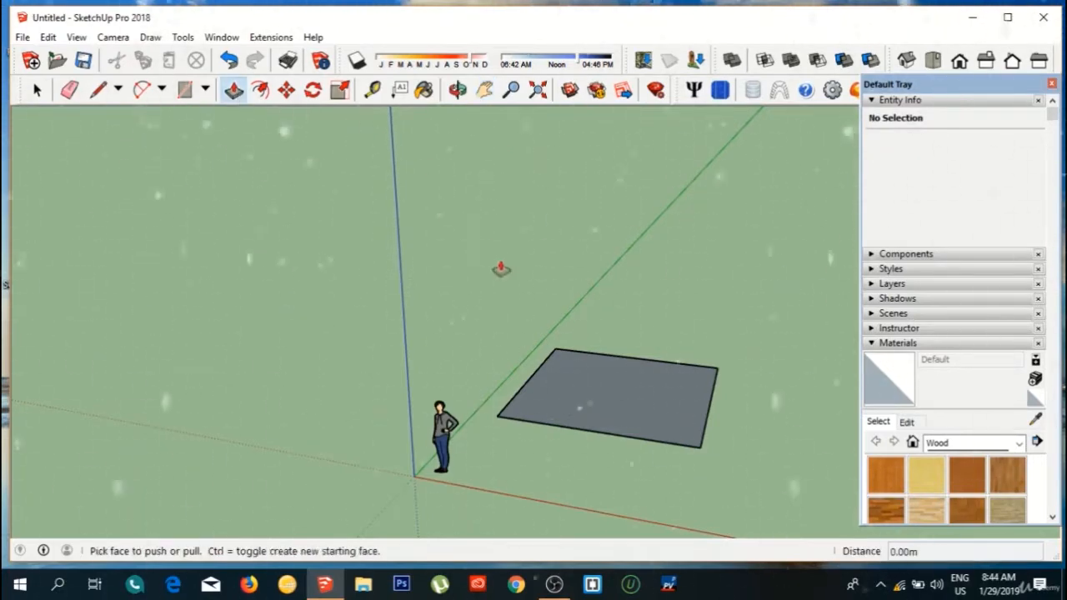
pyautogui.click(578, 388)
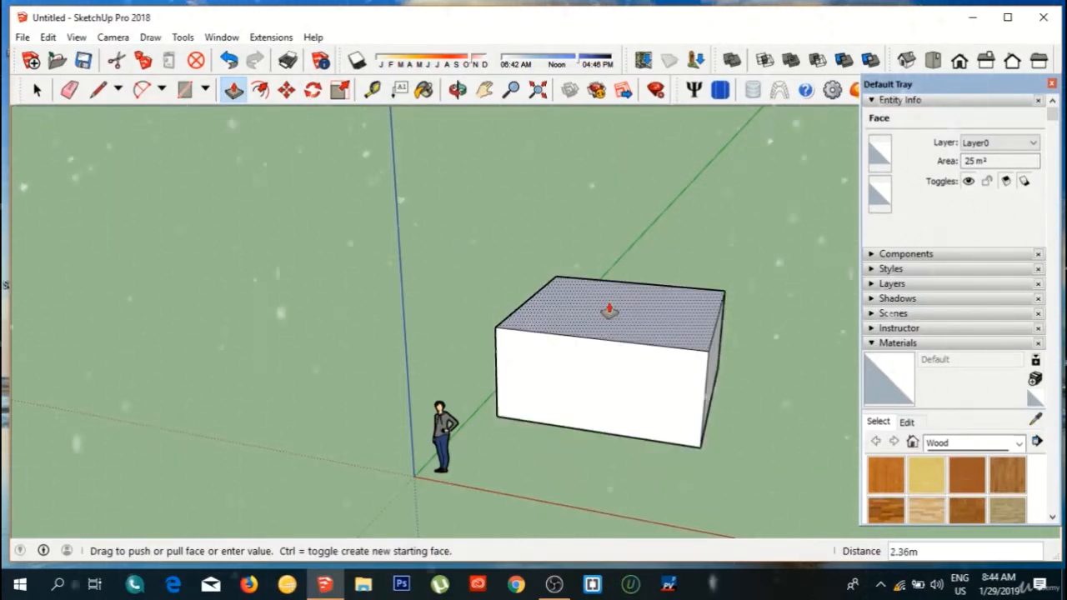
pyautogui.click(609, 311)
pyautogui.click(484, 89)
pyautogui.moveTo(479, 167); pyautogui.dragTo(464, 122)
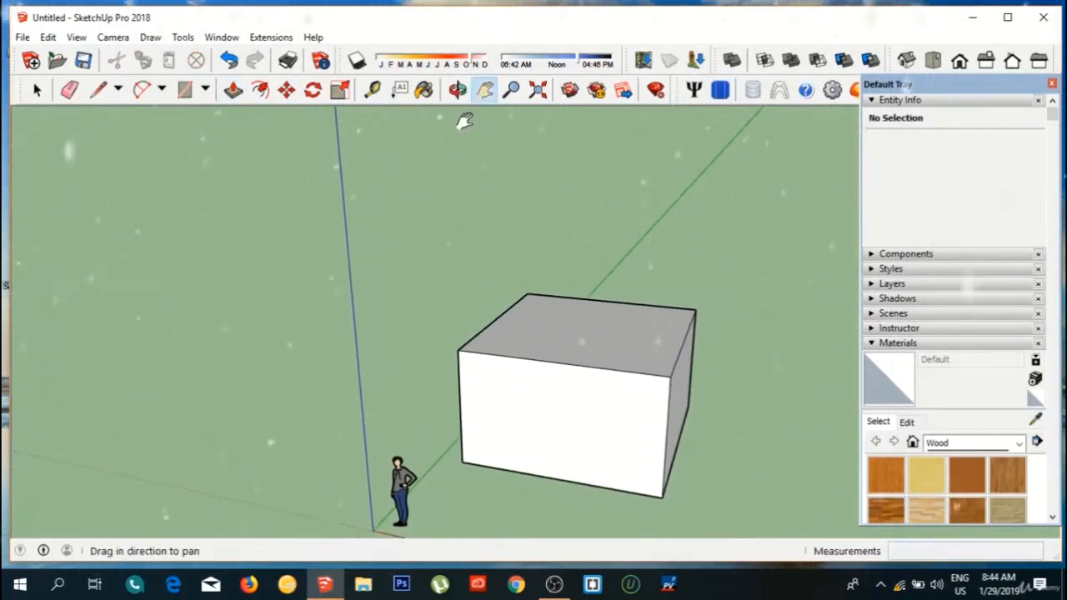
# Orbit and pan the view so the box's front face is seen head-on.
pyautogui.click(457, 90)
pyautogui.moveTo(528, 463); pyautogui.dragTo(587, 418)
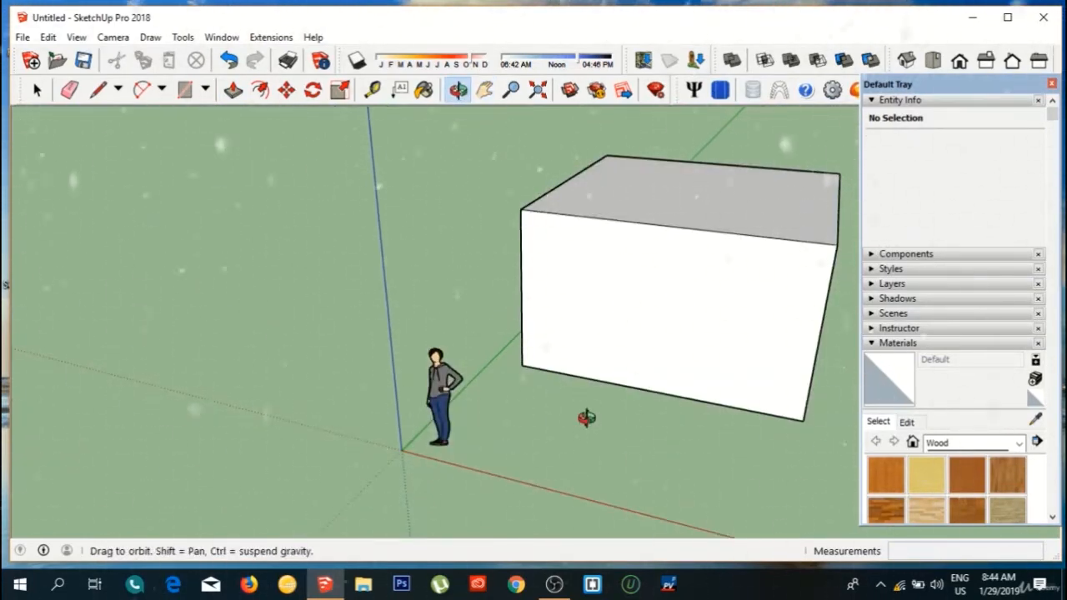
pyautogui.click(484, 90)
pyautogui.moveTo(544, 362); pyautogui.dragTo(540, 327)
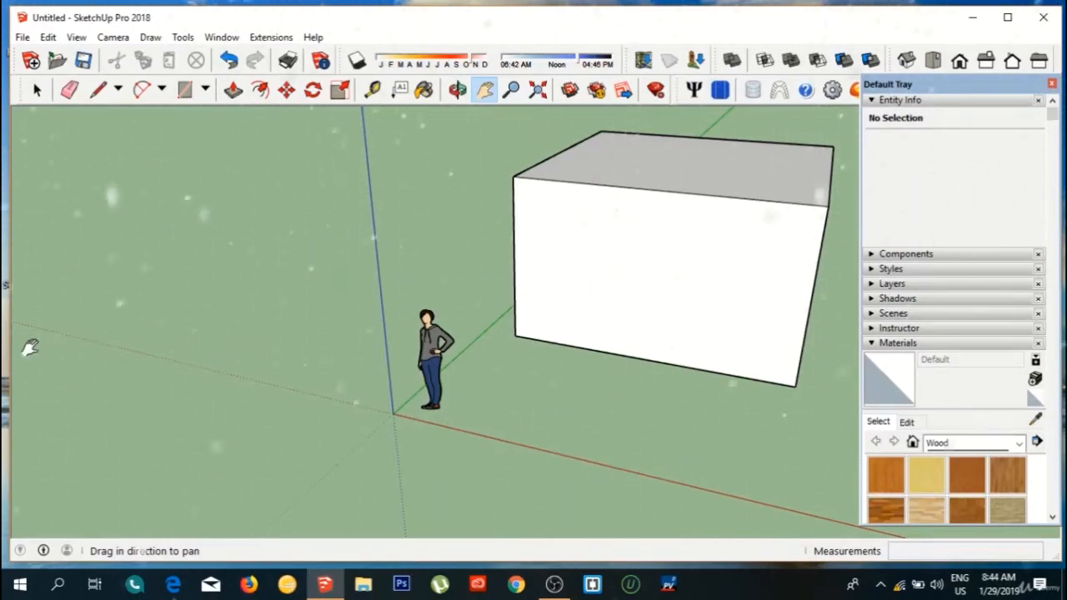
pyautogui.moveTo(470, 330); pyautogui.dragTo(457, 360)
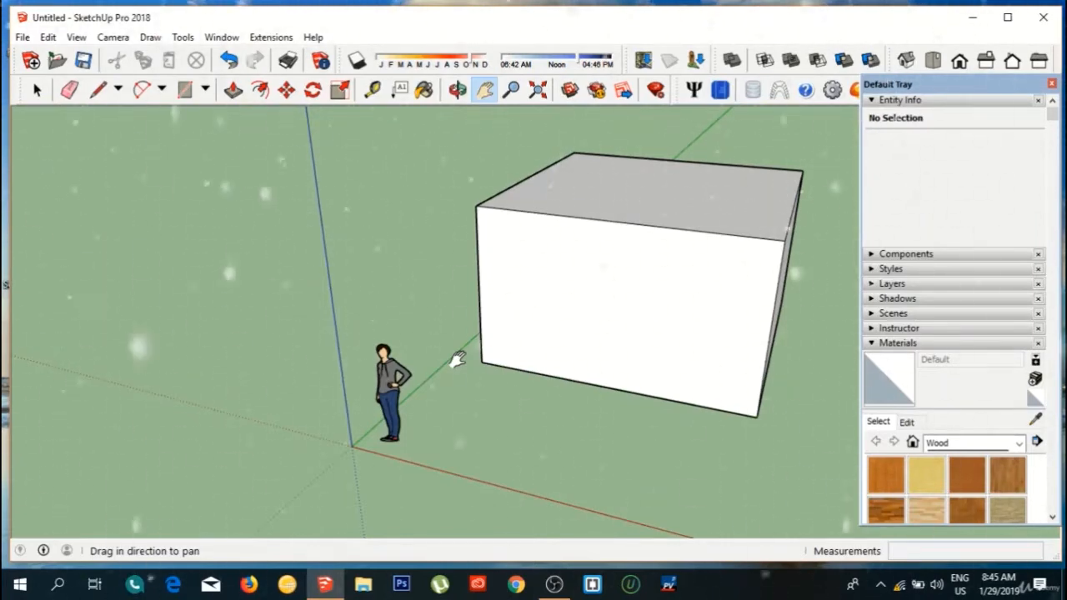
pyautogui.moveTo(572, 261); pyautogui.dragTo(498, 338)
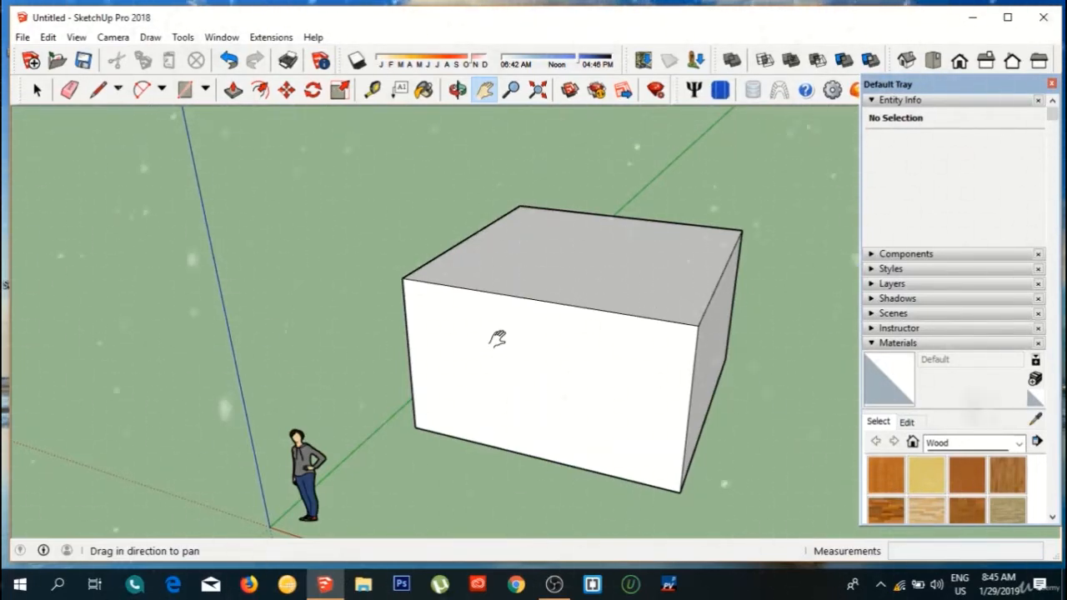
pyautogui.moveTo(497, 337); pyautogui.dragTo(435, 310)
pyautogui.click(458, 90)
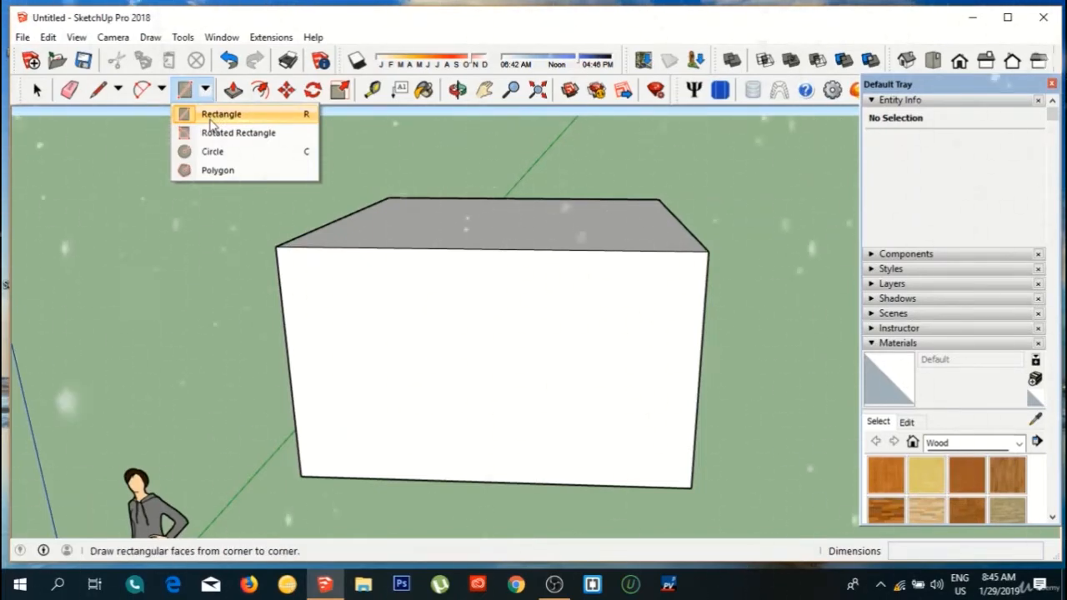
# Draw a 1 m by 2 m door rectangle rising from the bottom edge of the box's front face.
pyautogui.click(211, 116)
pyautogui.click(453, 480)
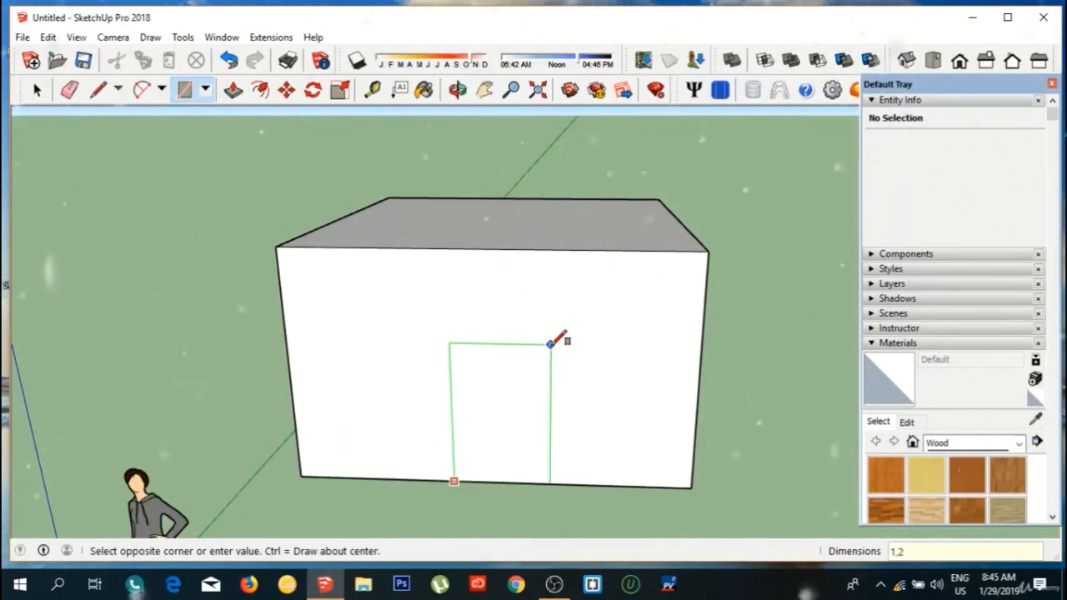
pyautogui.press('Return')
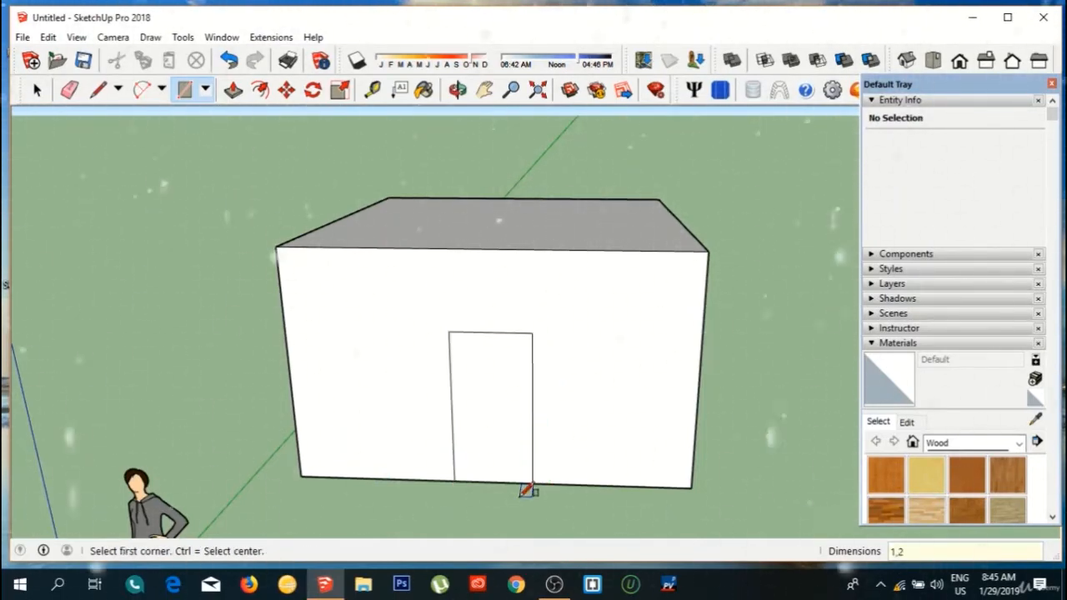
# Move the door face about 0.03 m along the red axis and undo both the move and the rectangle.
pyautogui.click(36, 89)
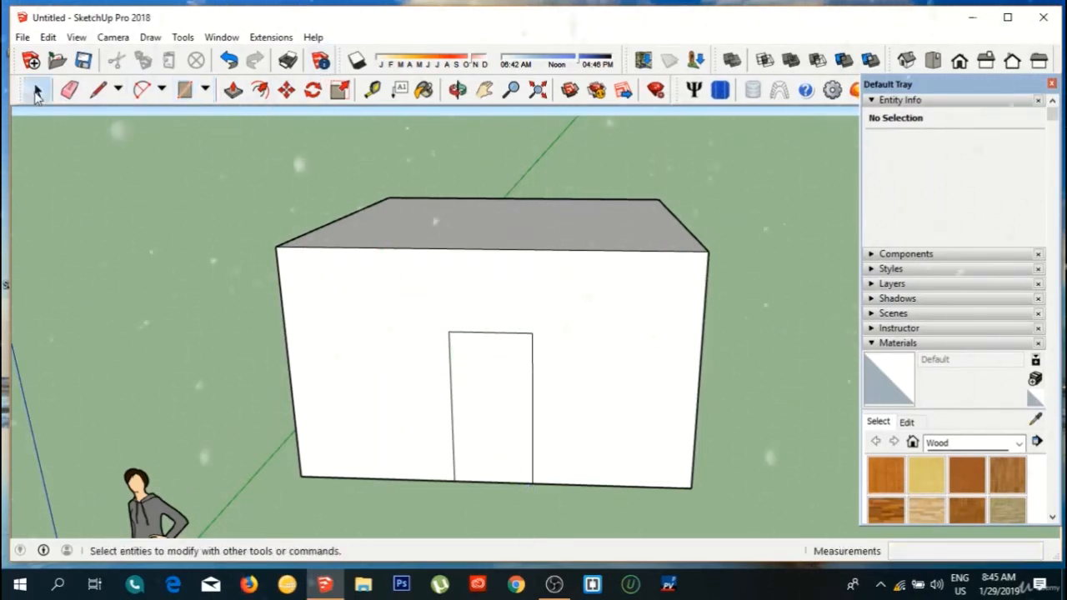
pyautogui.click(286, 90)
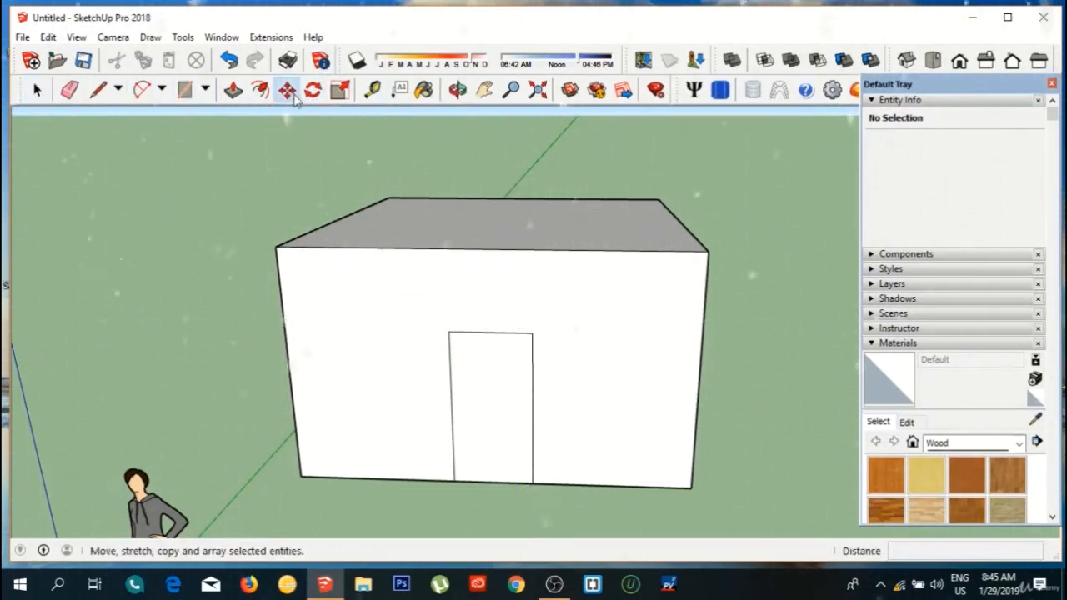
pyautogui.click(486, 411)
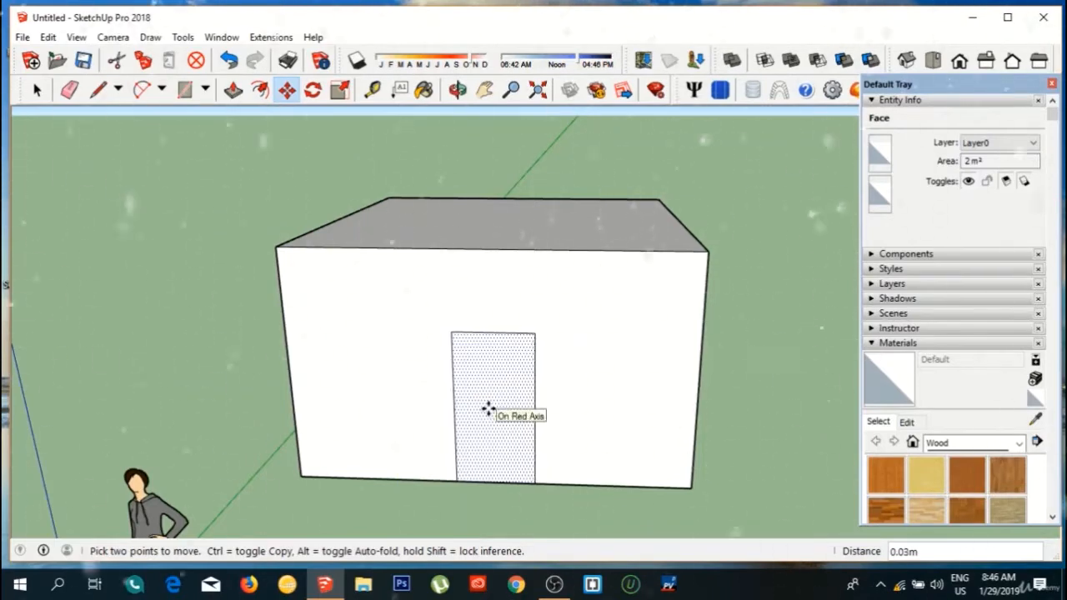
pyautogui.click(488, 409)
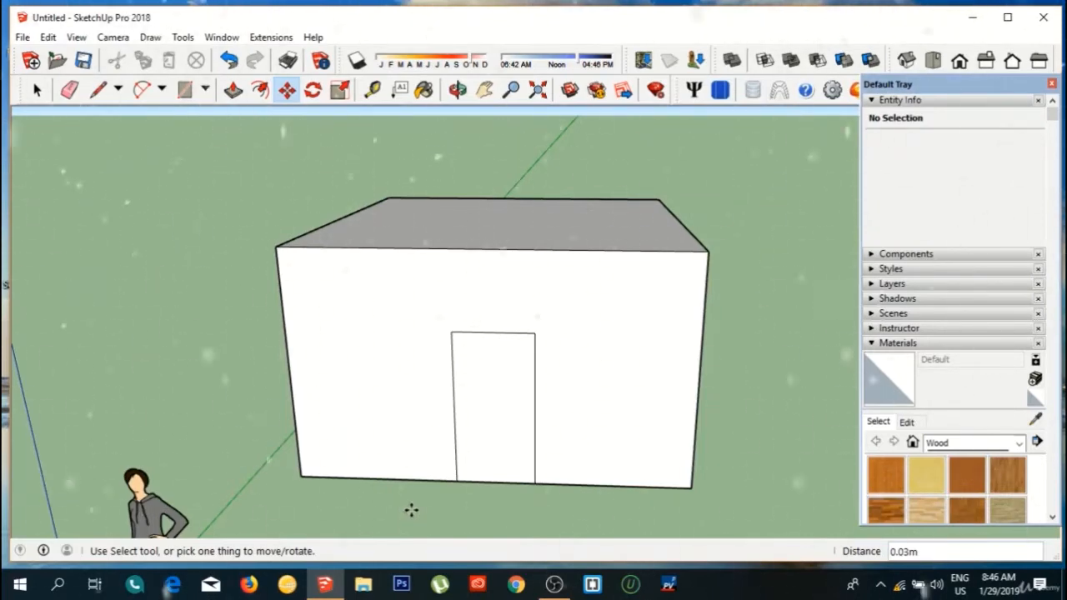
pyautogui.hotkey('ctrl', 'z')
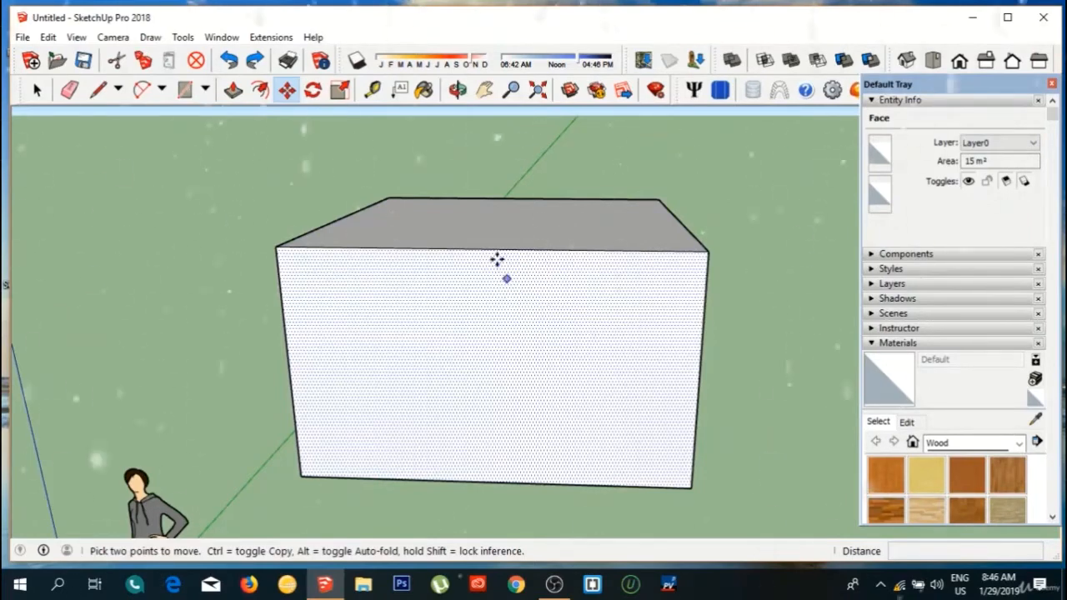
# Add Tape Measure guides on the front face: one horizontal 2 m above the bottom edge and one vertical through that edge's midpoint.
pyautogui.click(373, 91)
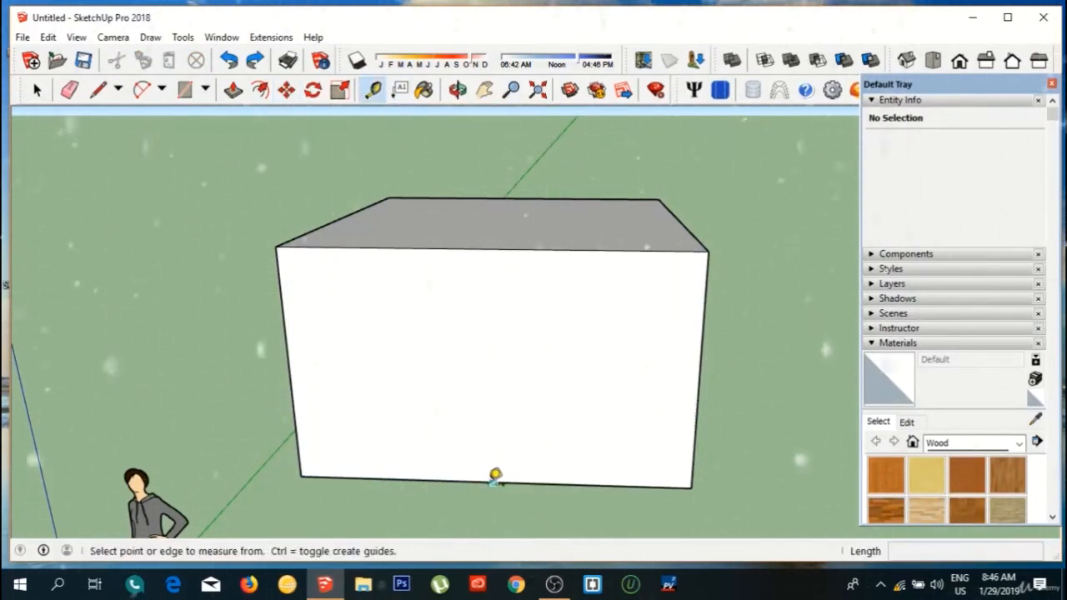
pyautogui.click(493, 482)
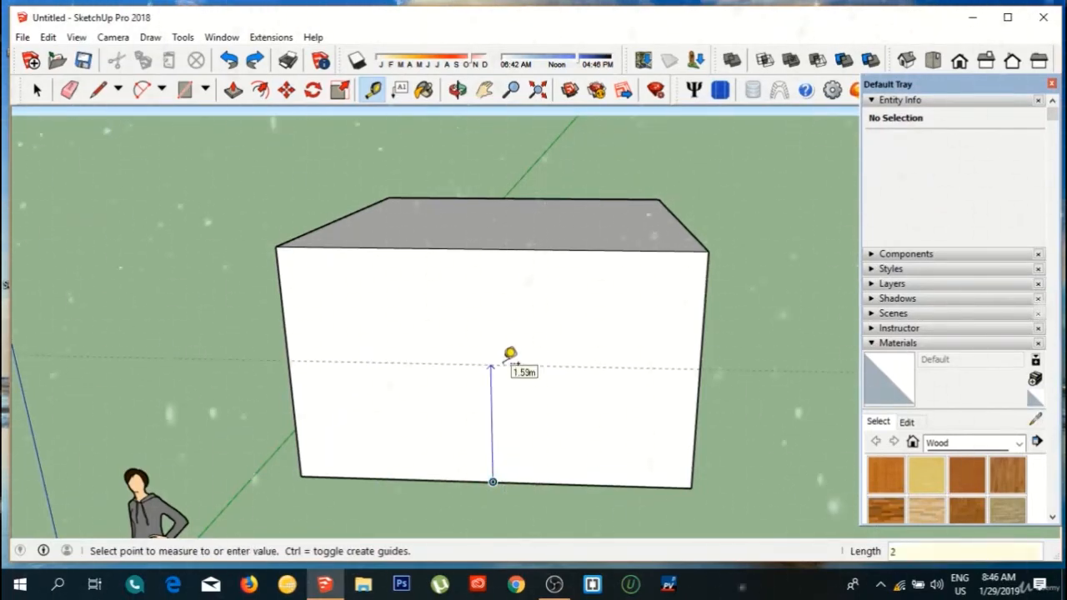
pyautogui.press('Return')
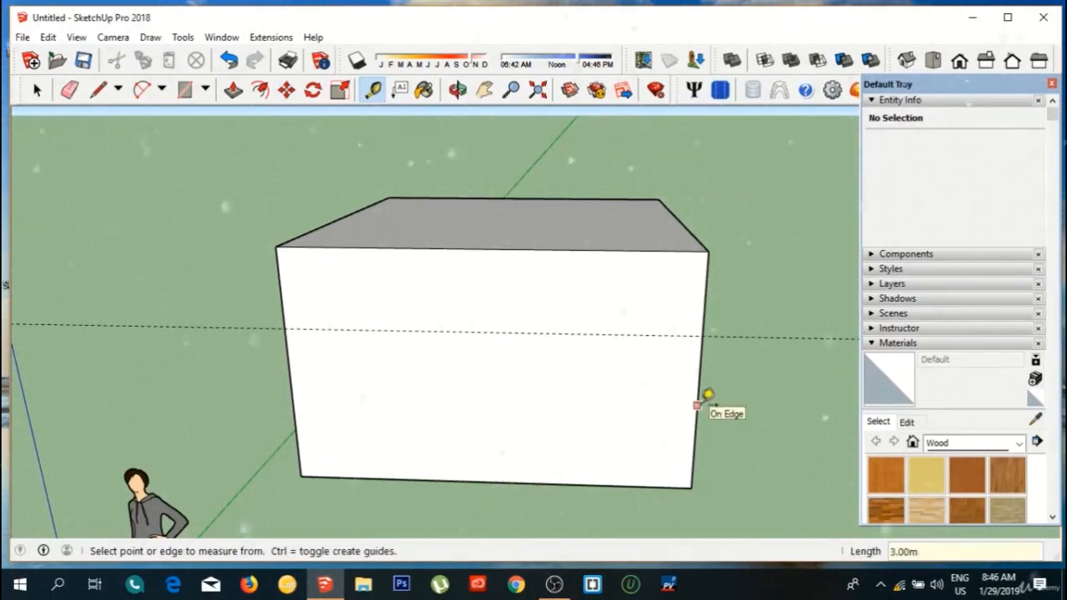
pyautogui.click(697, 405)
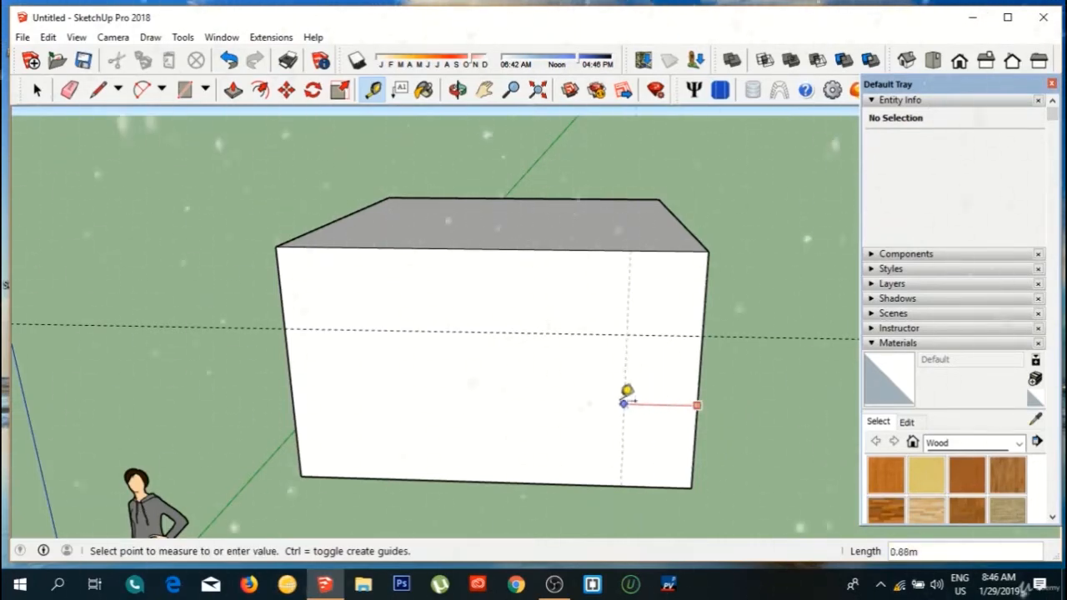
pyautogui.click(493, 480)
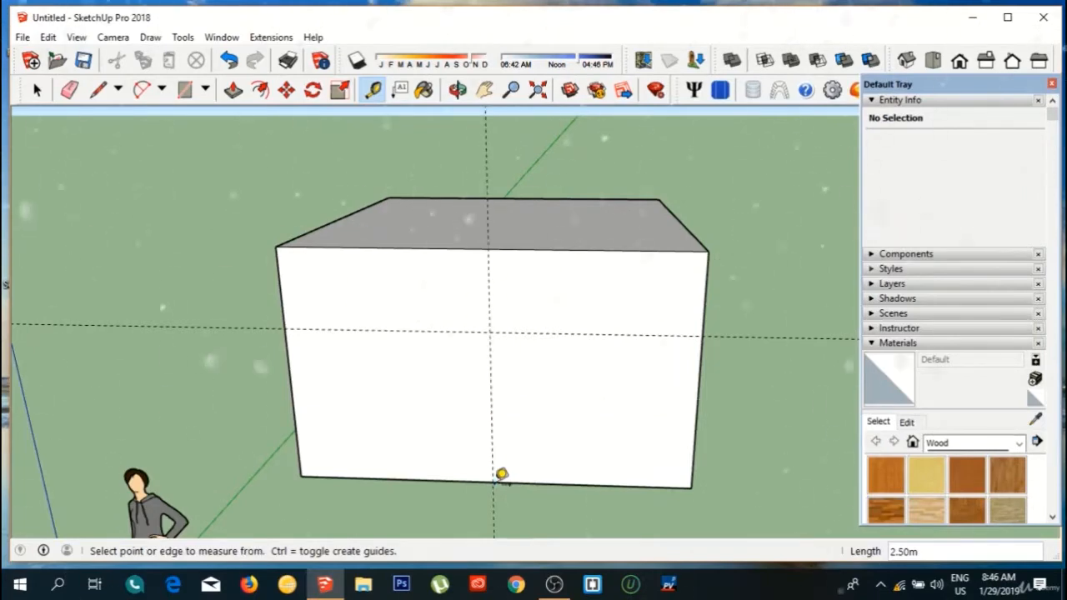
# Add a vertical guide on each side of the centre guide so the outer two stand 1 m apart.
pyautogui.click(491, 372)
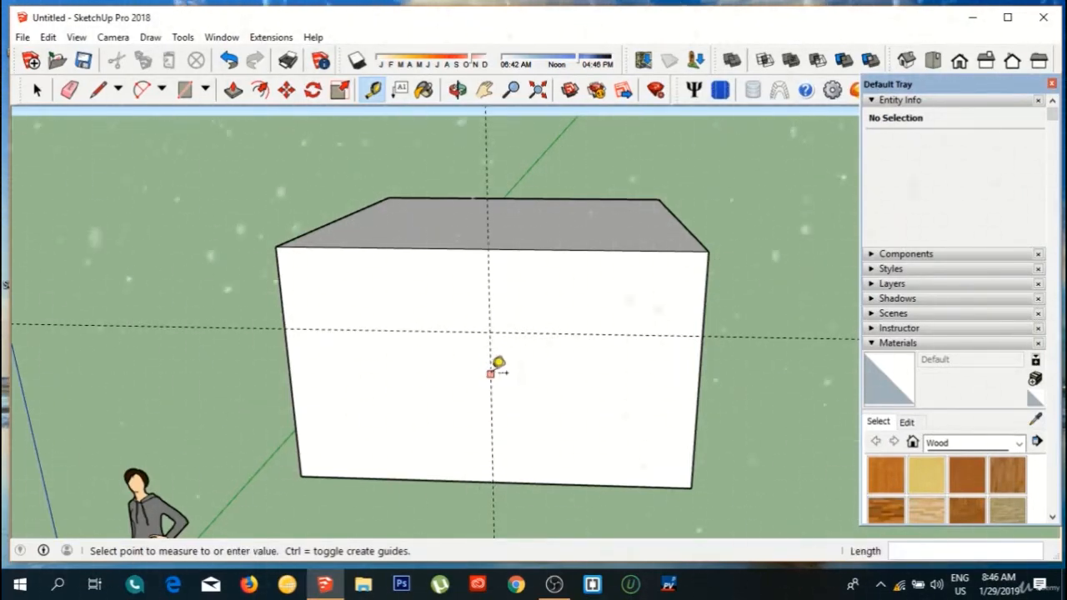
pyautogui.click(534, 374)
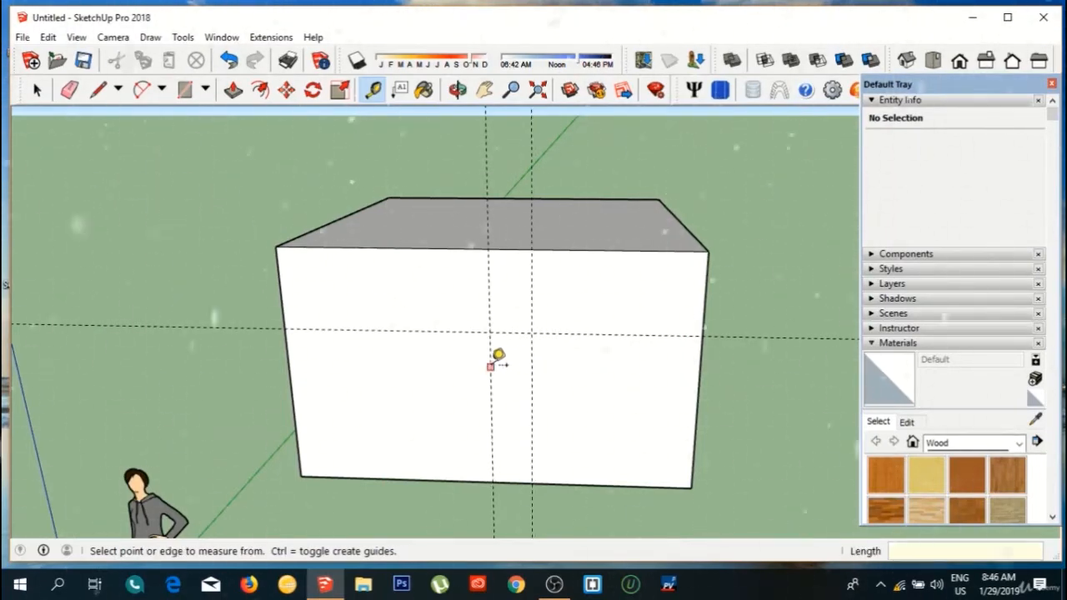
pyautogui.click(490, 365)
pyautogui.click(465, 364)
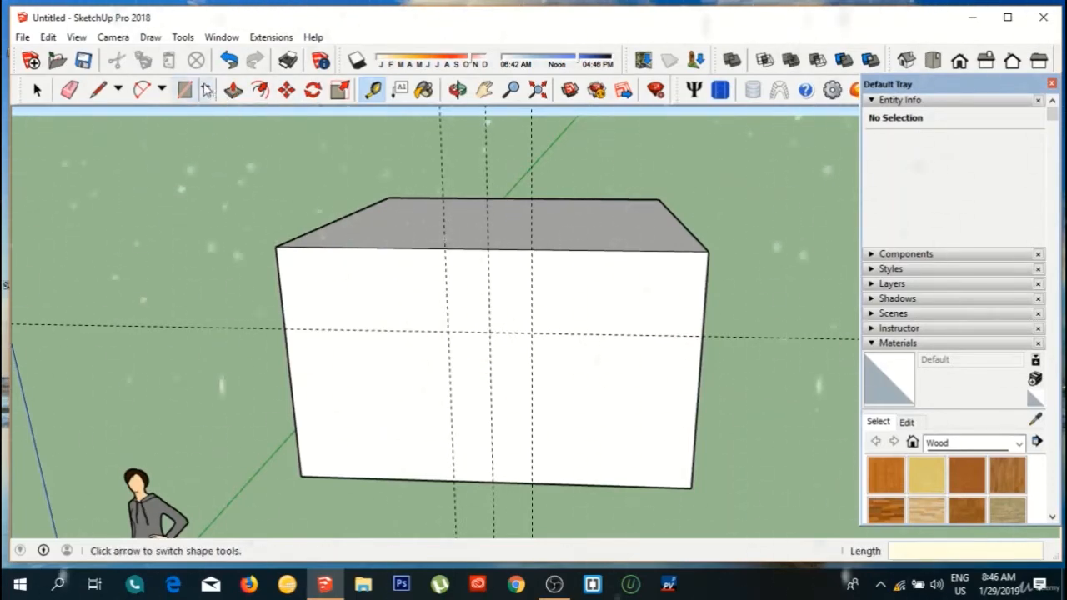
# Draw a 1 m by 2 m door rectangle between the outer guides and erase the horizontal and centre guides.
pyautogui.click(205, 89)
pyautogui.click(219, 112)
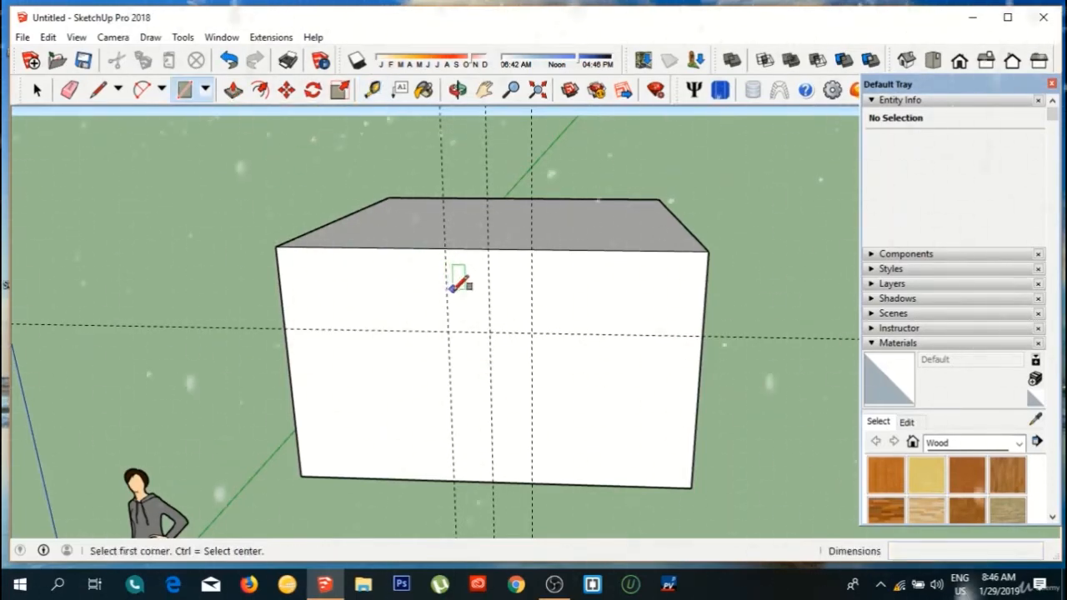
pyautogui.click(448, 331)
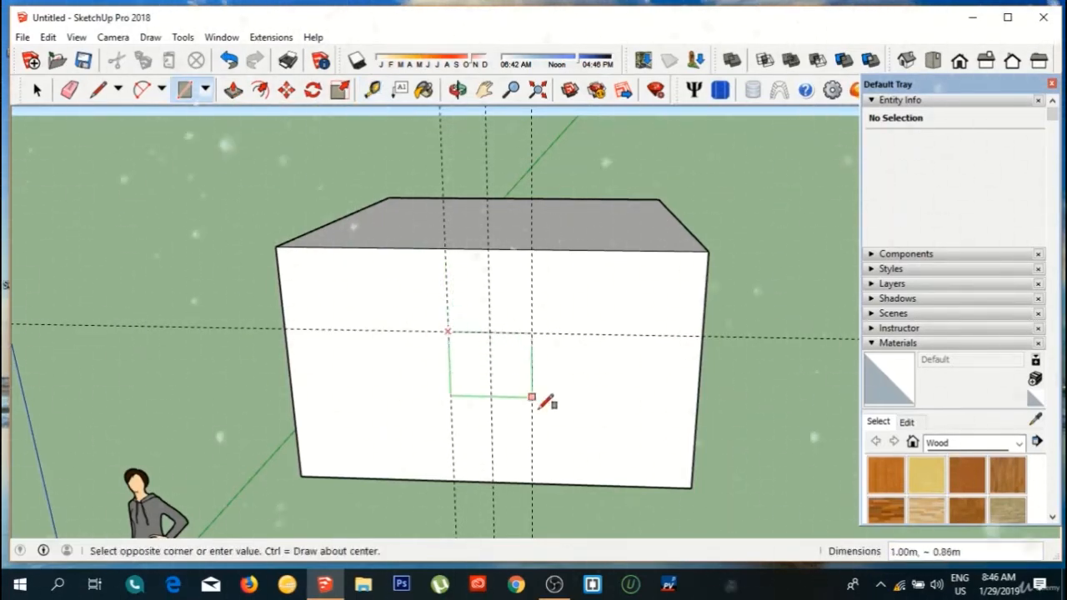
pyautogui.click(532, 482)
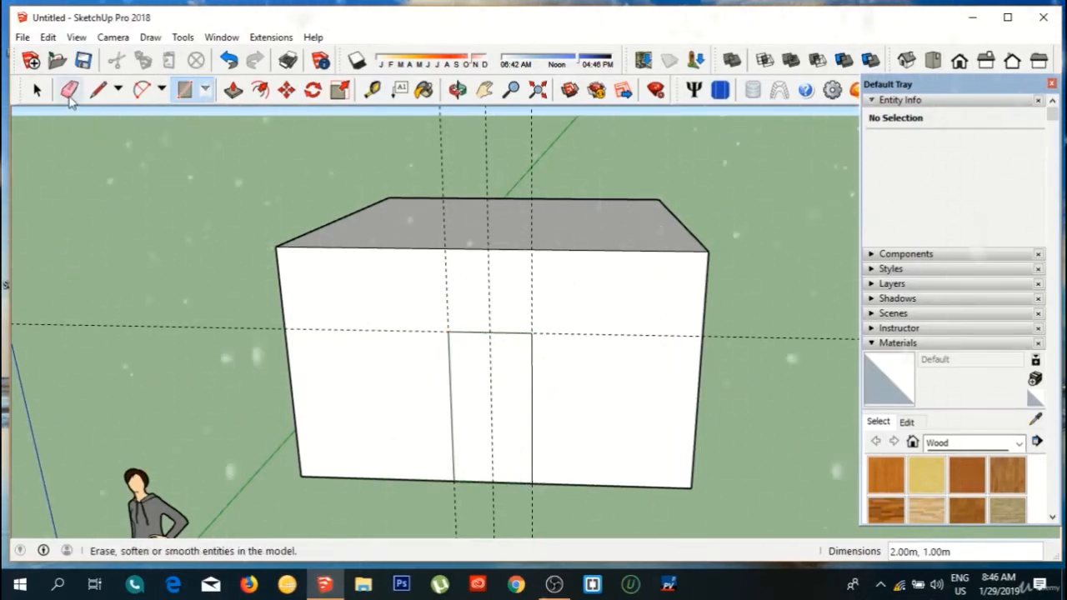
pyautogui.click(70, 90)
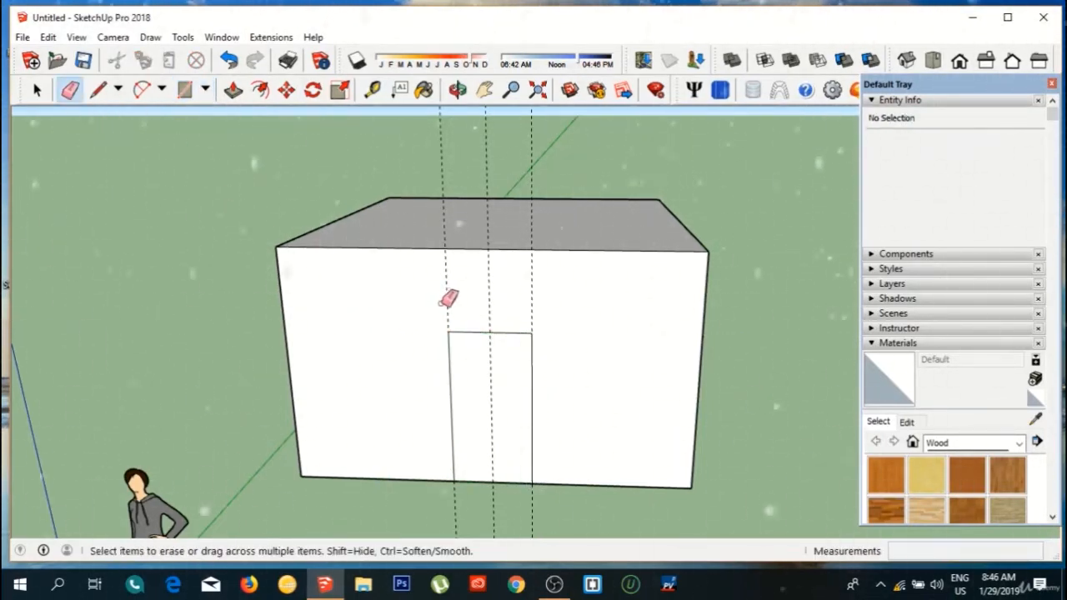
pyautogui.click(492, 385)
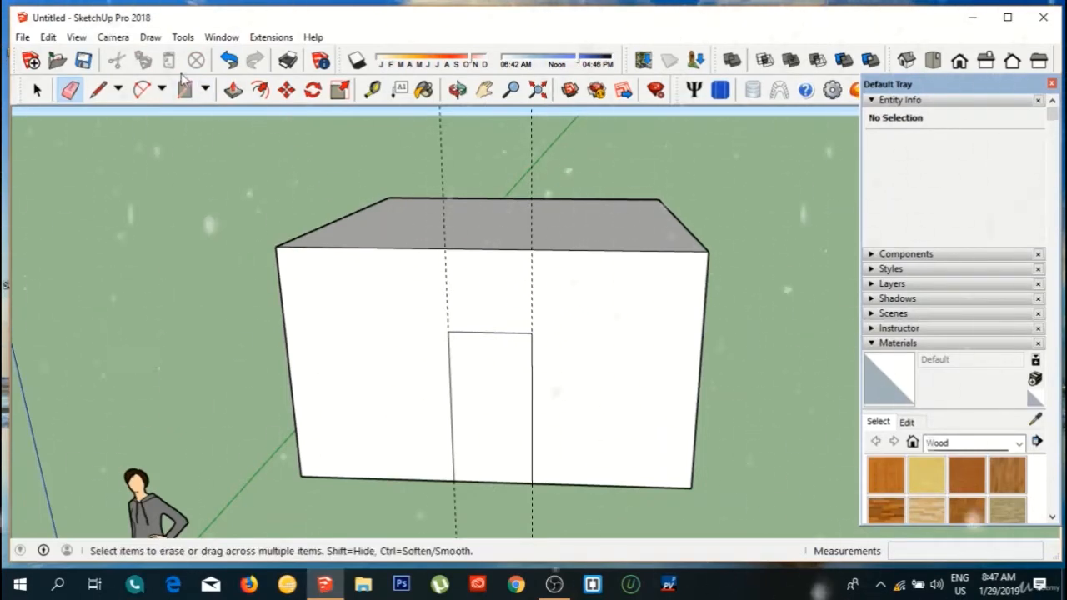
# Measure along the top edge of the front face with the Tape Measure.
pyautogui.click(373, 90)
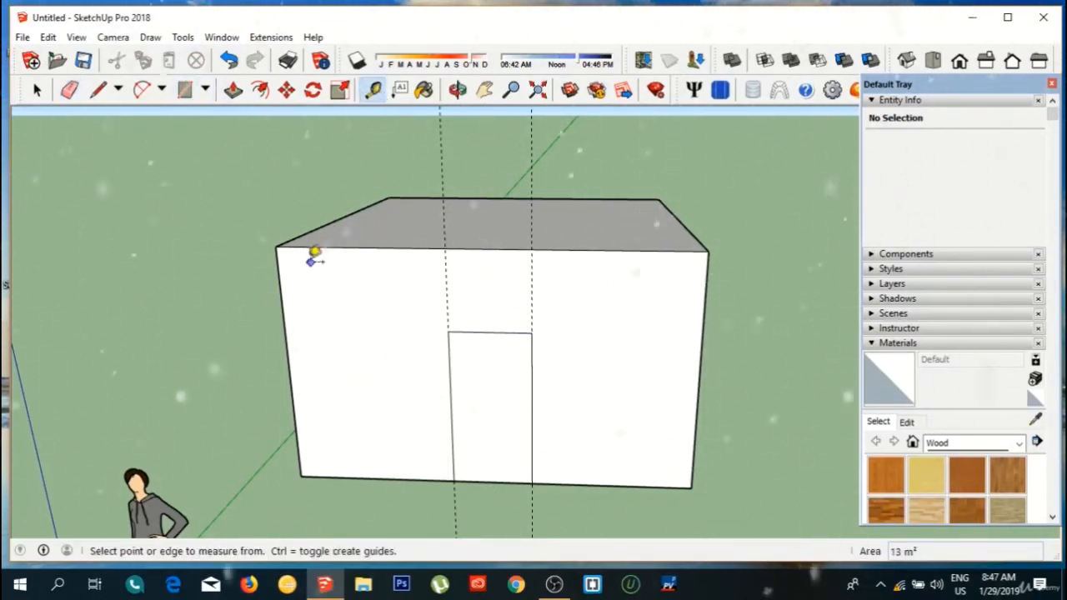
pyautogui.click(276, 247)
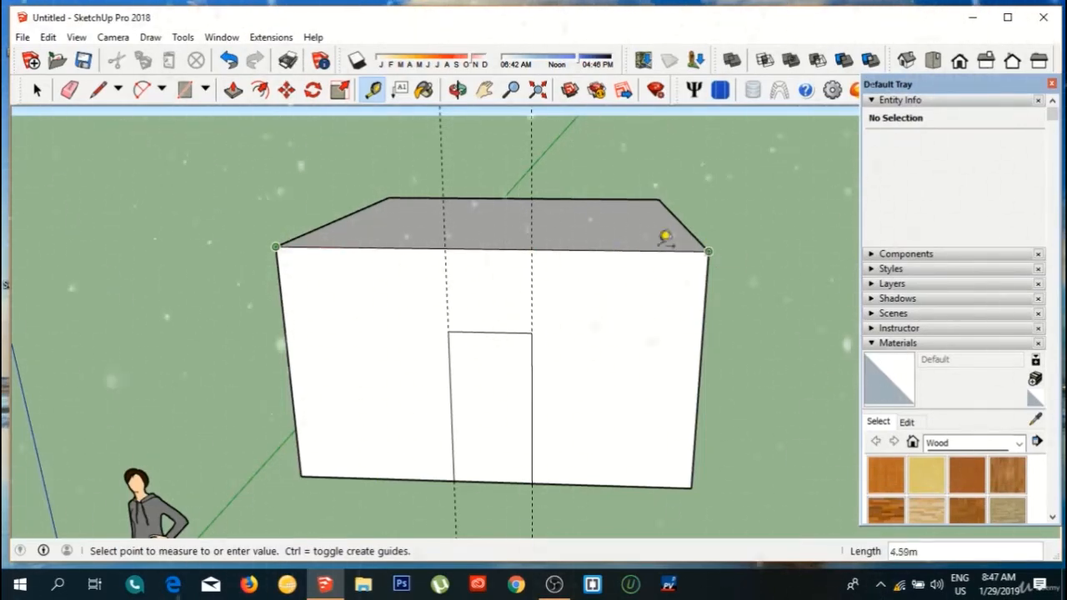
pyautogui.press('Escape')
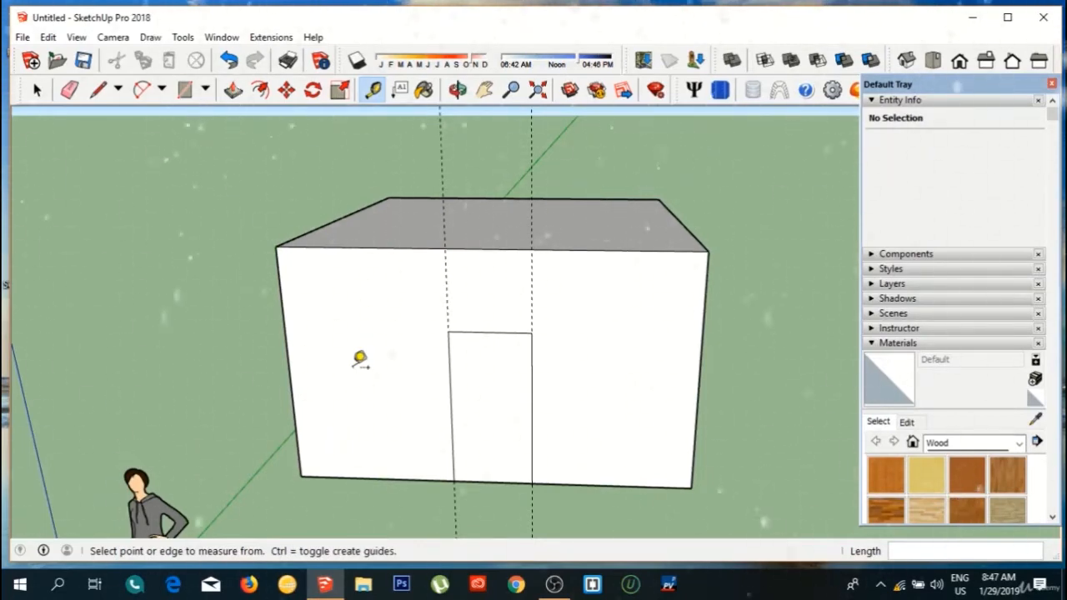
# Draw a 2 Point Arc across the door's top corners with a 0.5 m upward bulge.
pyautogui.click(142, 90)
pyautogui.click(162, 90)
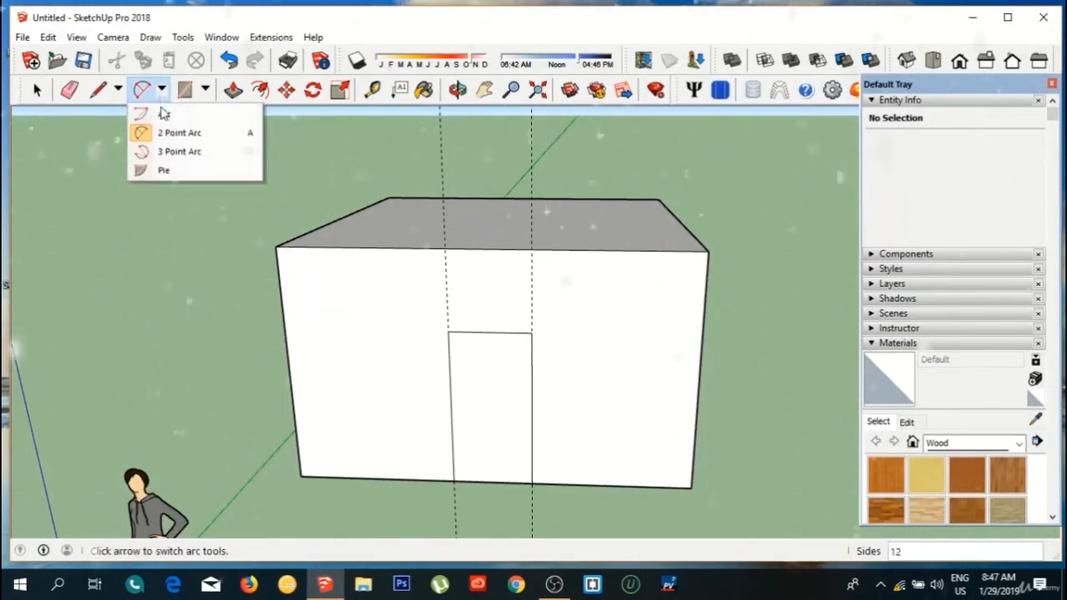
pyautogui.click(173, 132)
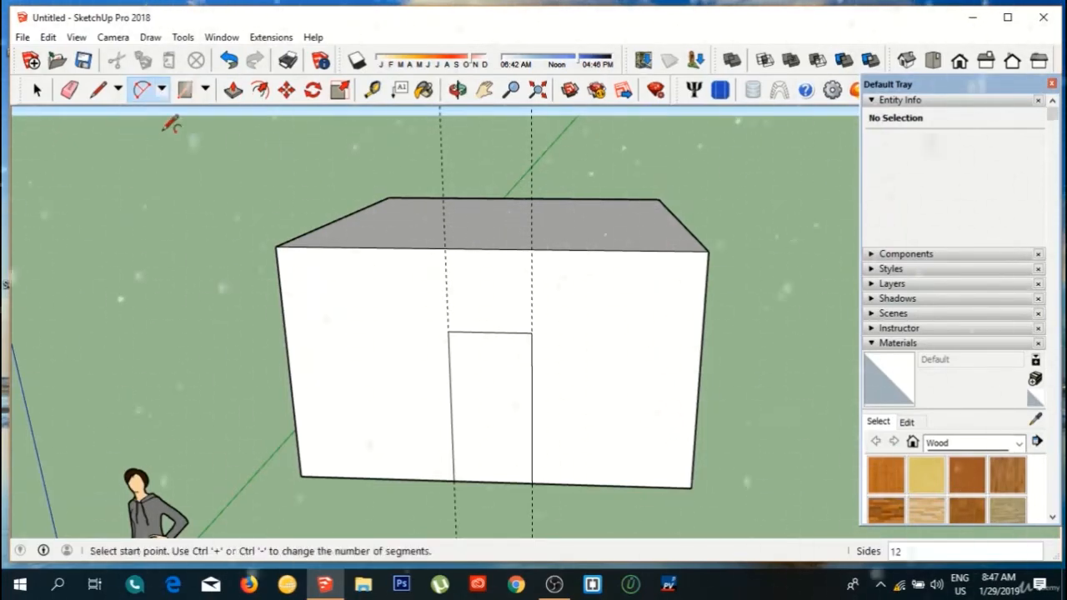
pyautogui.click(447, 331)
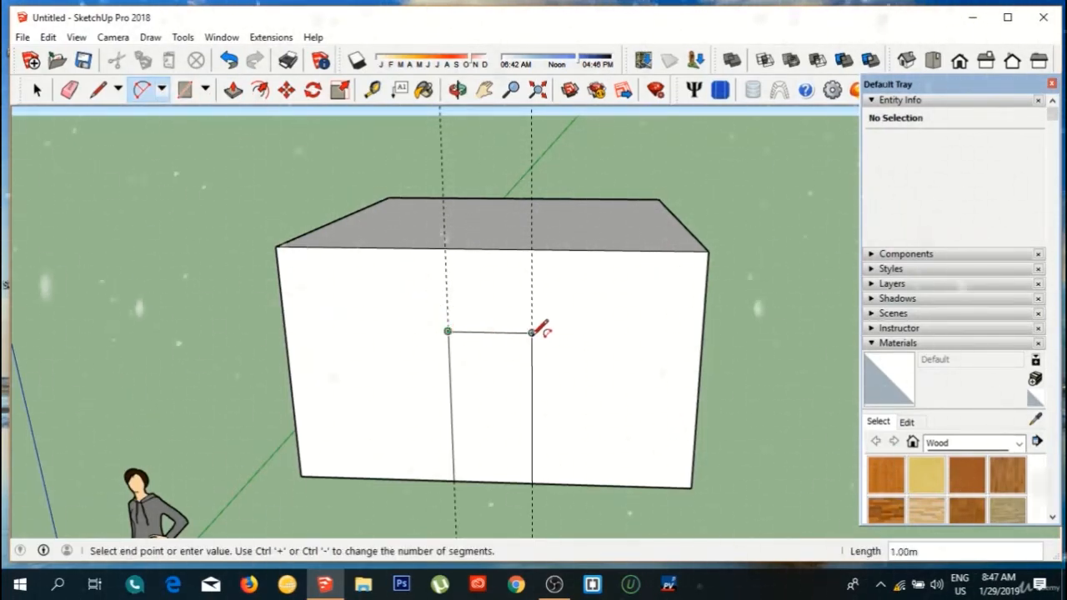
pyautogui.click(531, 333)
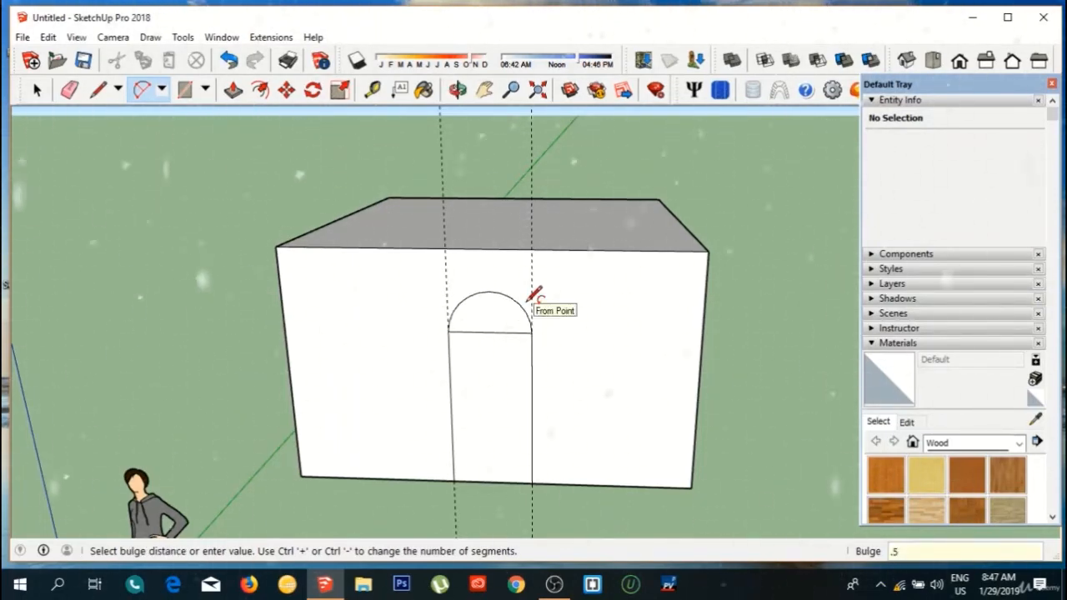
pyautogui.click(529, 299)
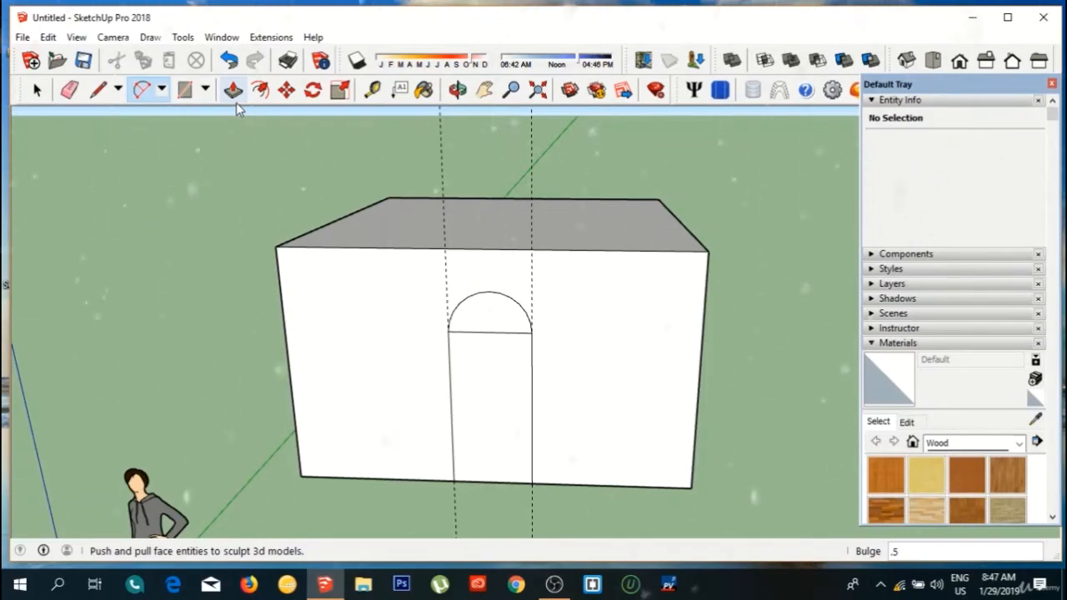
# Push the door rectangle and the arch above it 0.1 m into the front wall with Push/Pull.
pyautogui.click(236, 101)
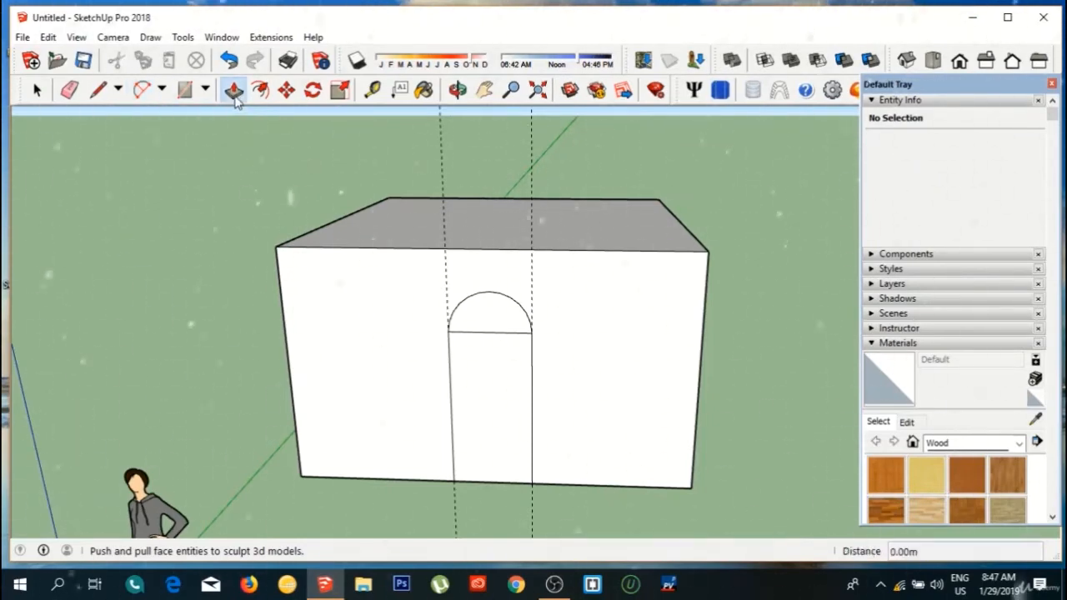
pyautogui.click(486, 392)
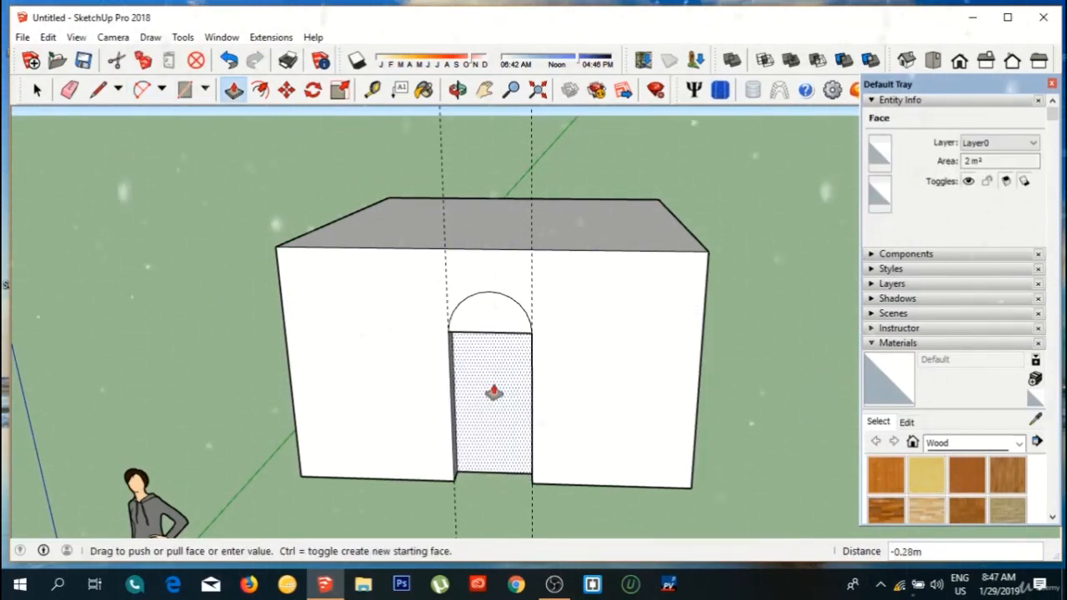
pyautogui.write('.1')
pyautogui.press('Return')
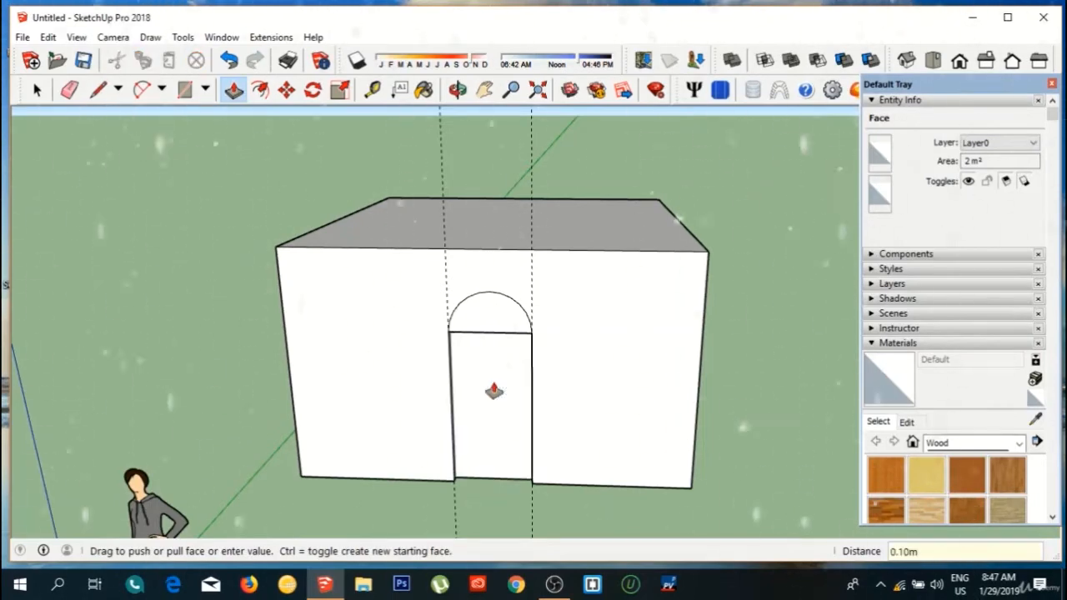
pyautogui.click(498, 312)
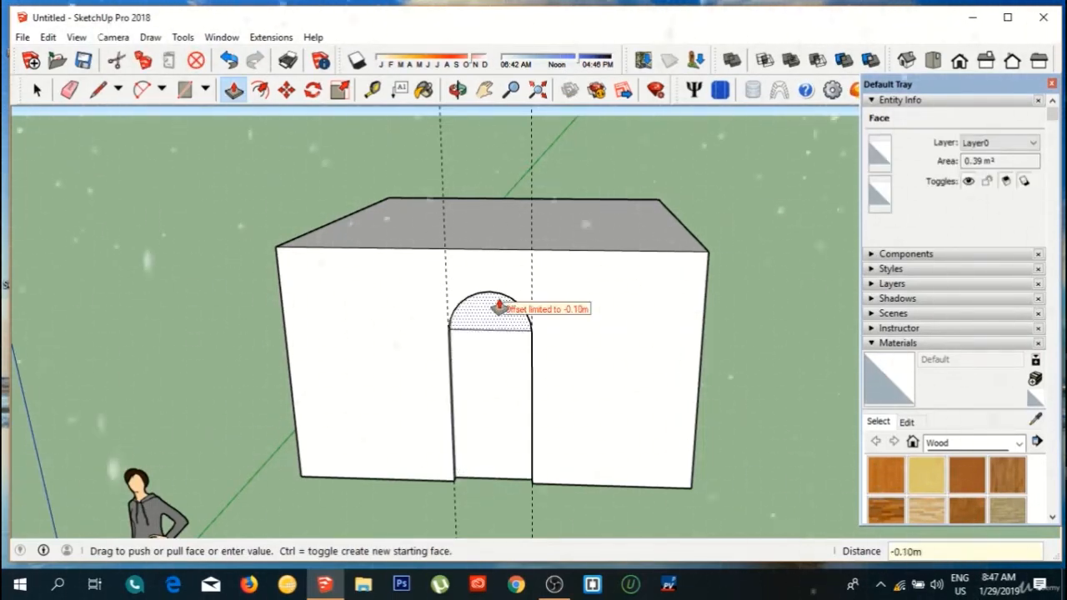
pyautogui.click(498, 307)
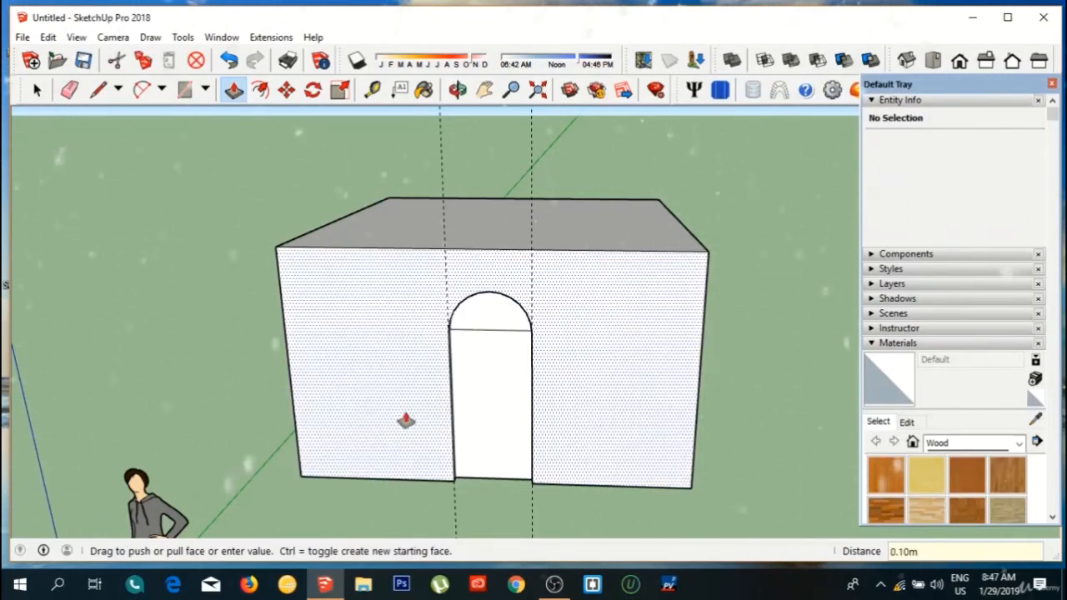
# Offset the recessed door rectangle's outline 0.1 m inward and offset the arch's outline inward to match.
pyautogui.click(265, 90)
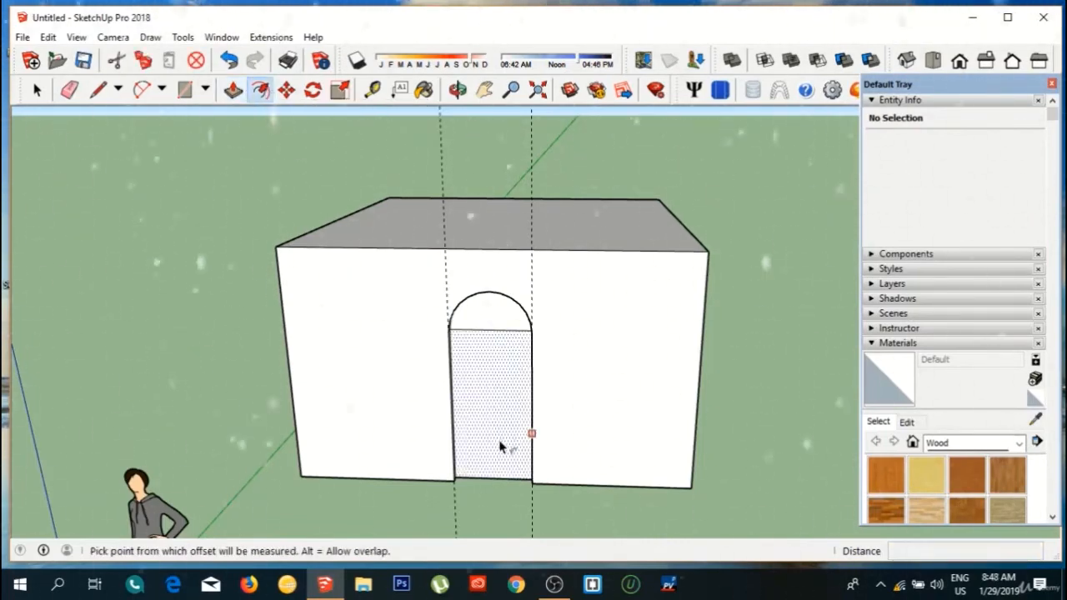
pyautogui.click(492, 474)
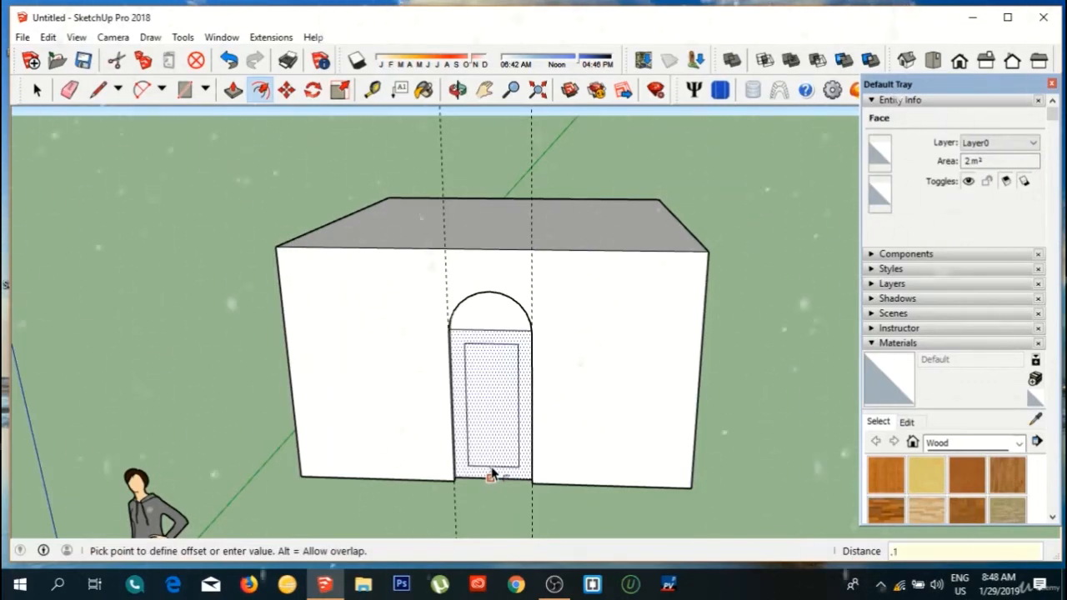
pyautogui.press('Return')
pyautogui.click(505, 328)
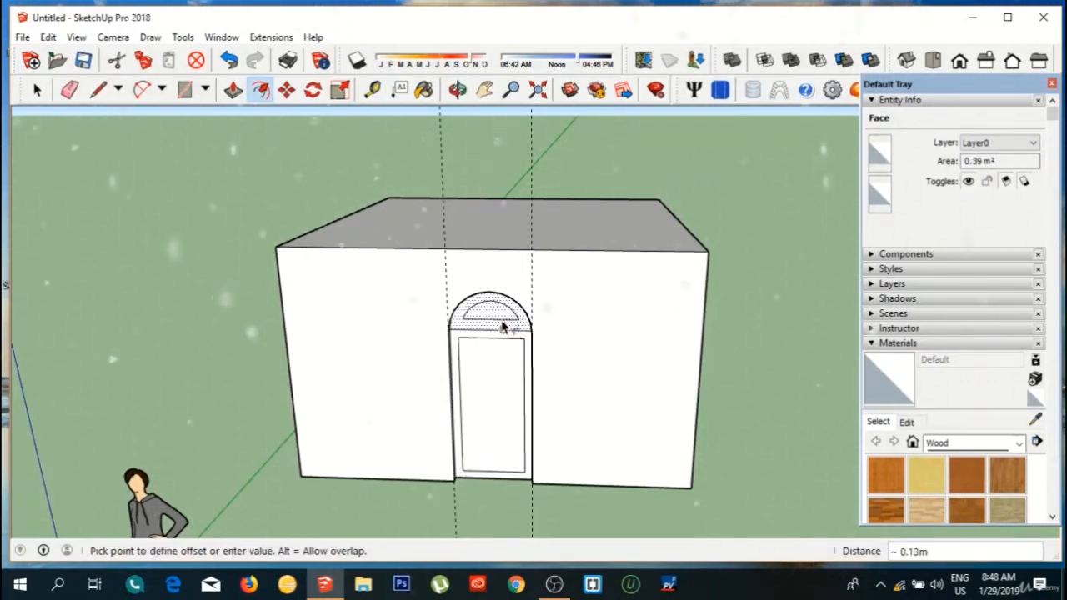
pyautogui.click(501, 325)
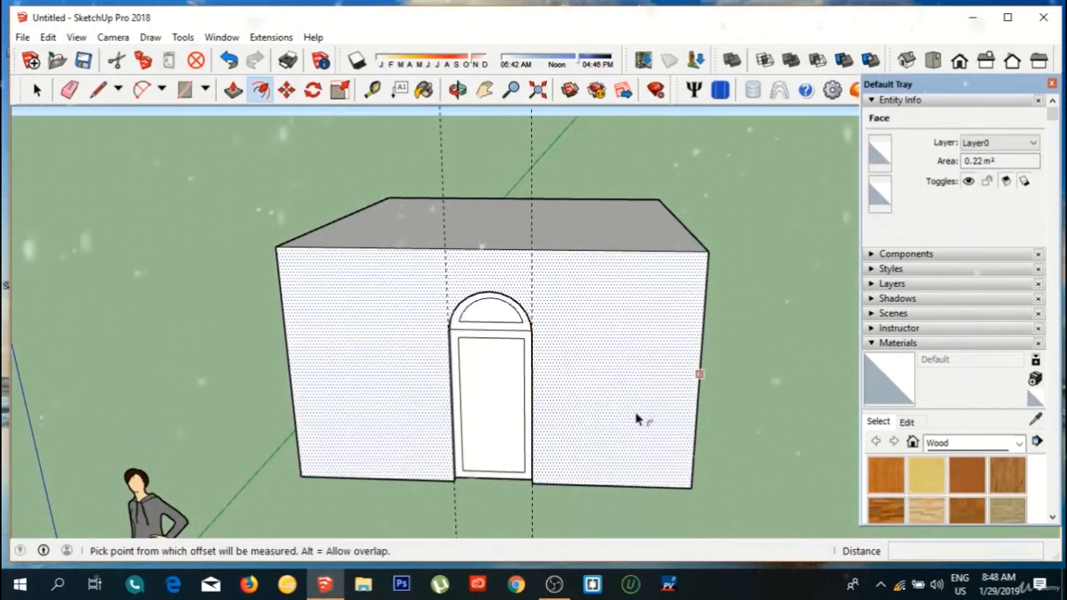
# Draw a window rectangle about 1.05 m by 0.57 m on the front wall, left of the door near arch height.
pyautogui.moveTo(637, 419); pyautogui.dragTo(798, 295, button='middle')
pyautogui.scroll(-10, 798, 296)
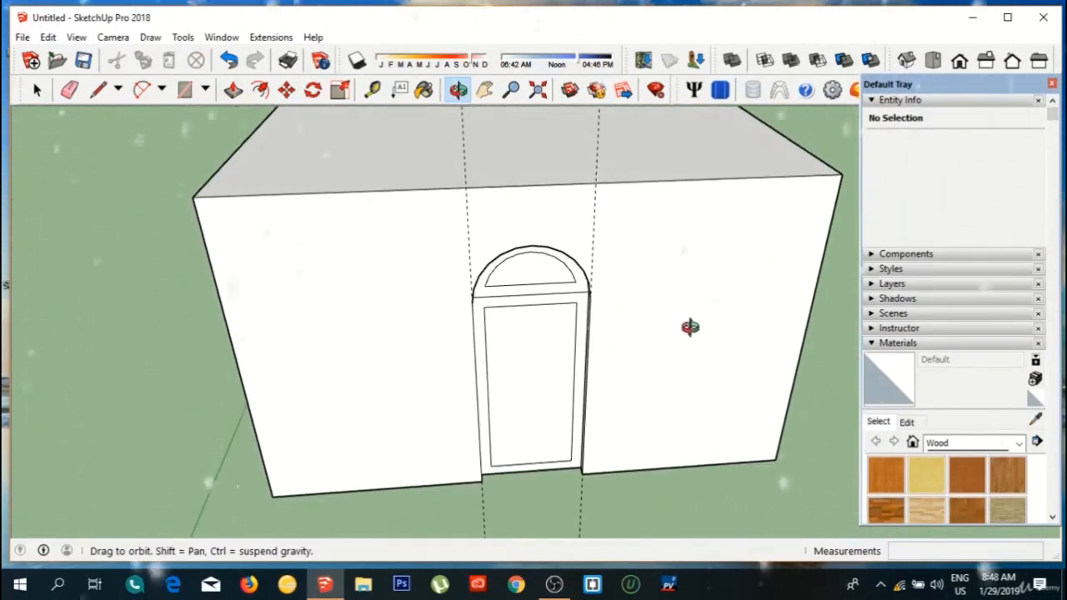
pyautogui.scroll(5, 589, 320)
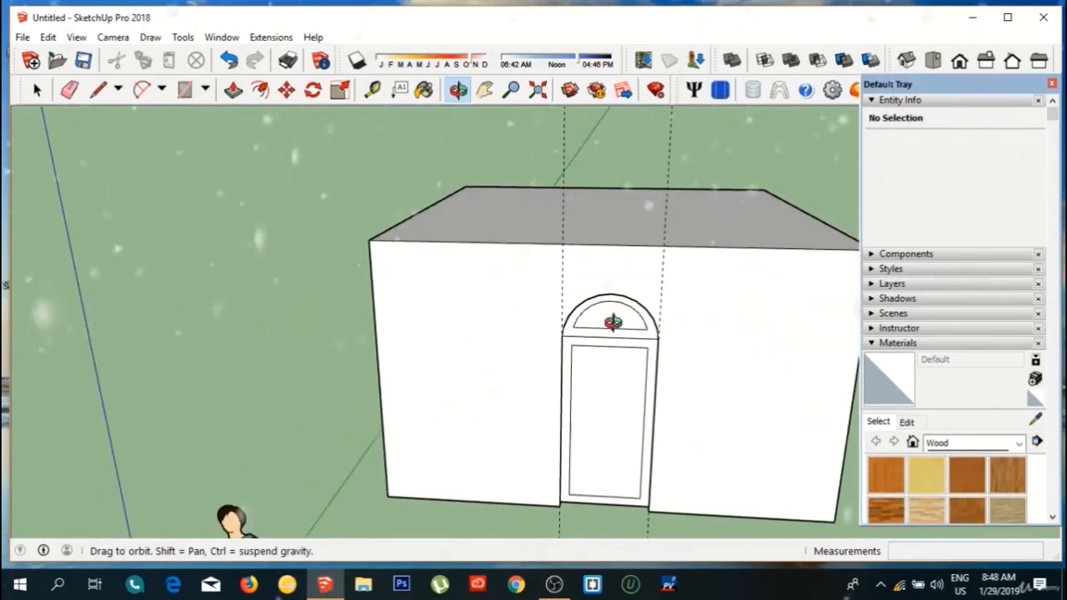
pyautogui.click(198, 93)
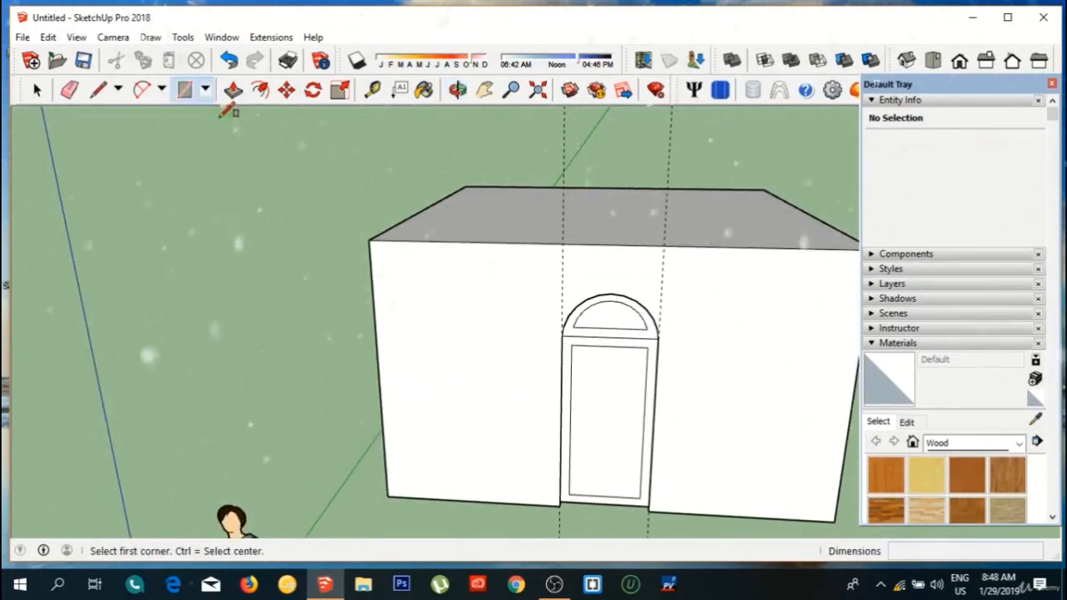
pyautogui.click(419, 339)
pyautogui.click(516, 290)
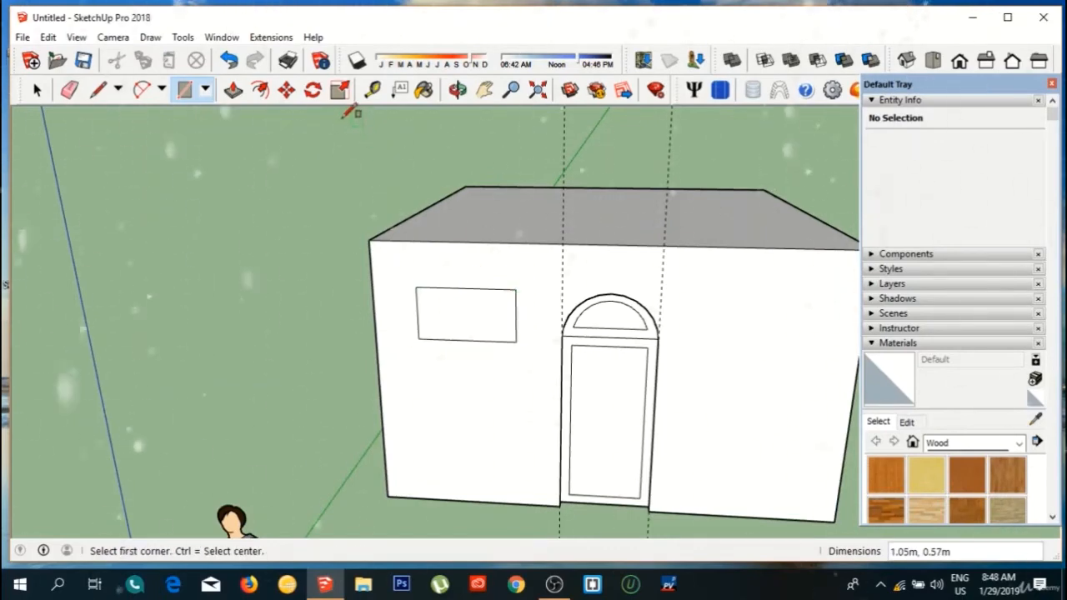
# Copy the window rectangle about 3.09 m horizontally to the other side of the door.
pyautogui.click(286, 90)
pyautogui.click(481, 311)
pyautogui.press('ctrl')
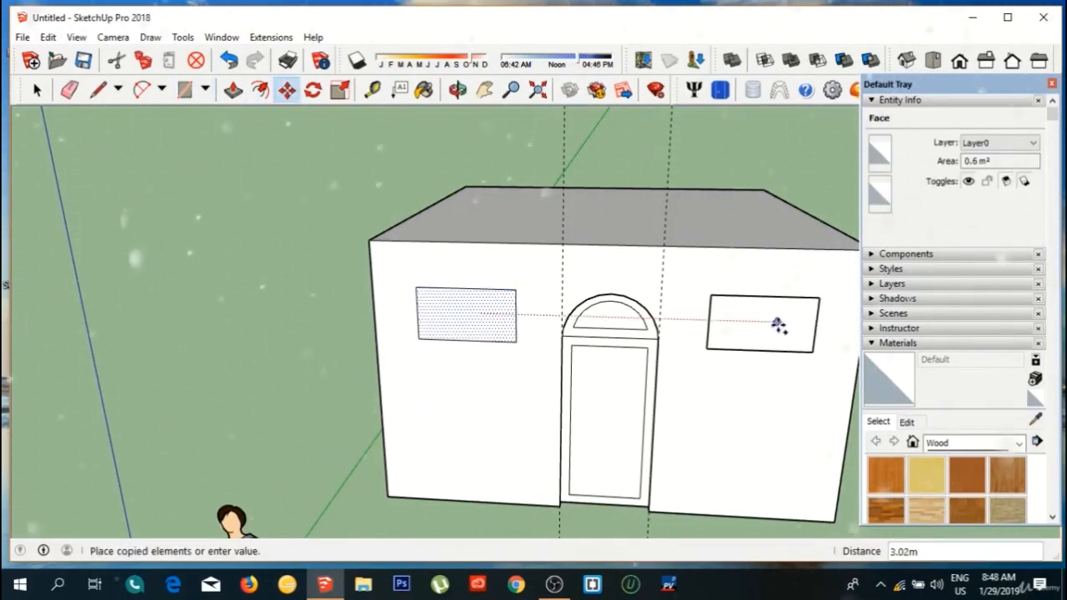
pyautogui.click(786, 323)
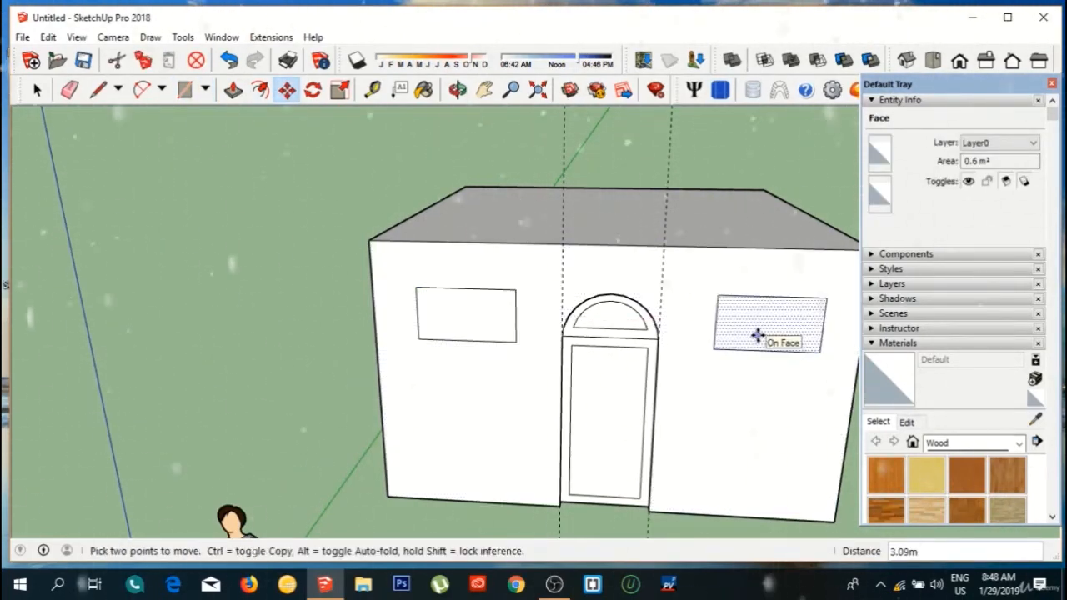
# Offset the outlines of both window rectangles outward to form matching frames.
pyautogui.click(261, 90)
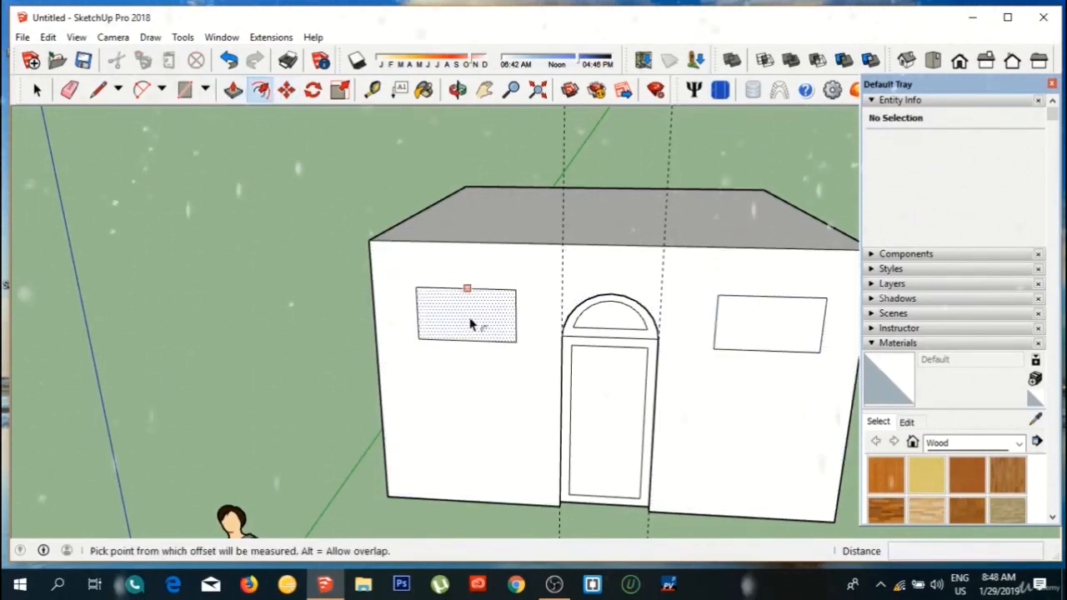
pyautogui.click(469, 338)
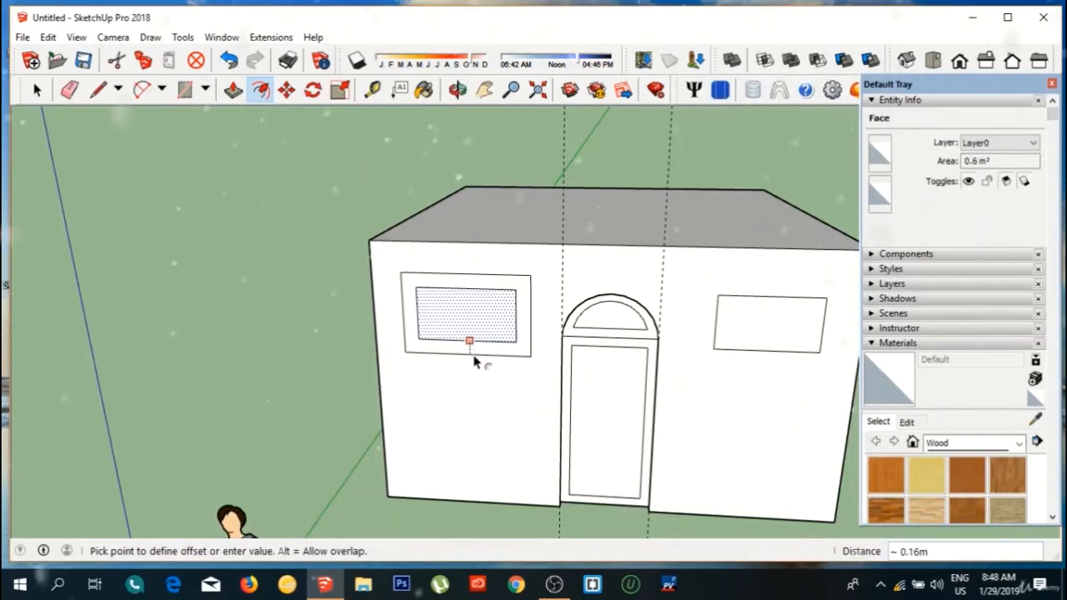
pyautogui.click(474, 361)
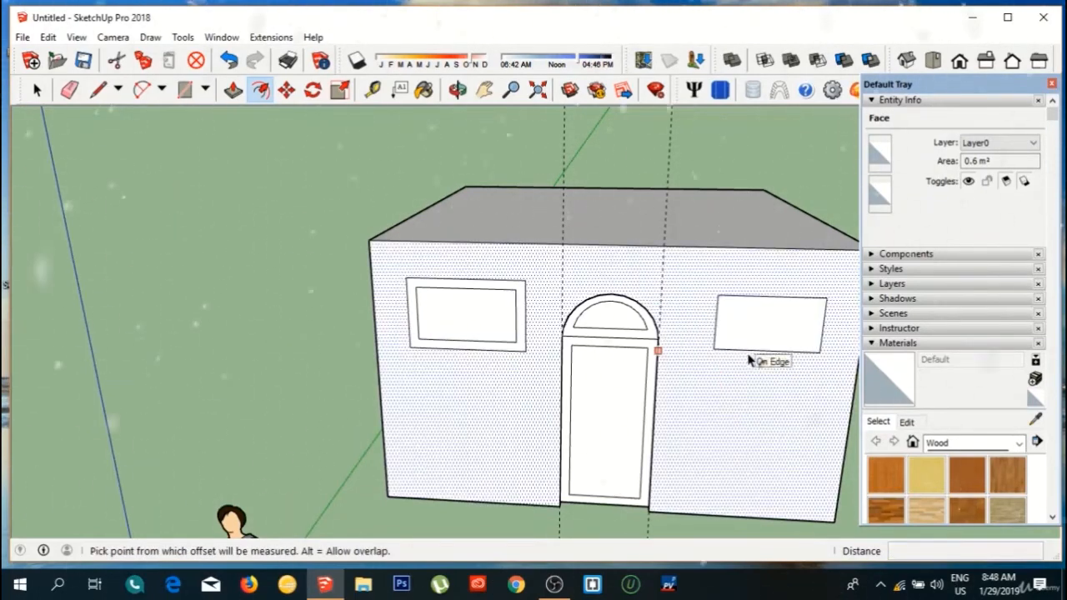
pyautogui.click(747, 353)
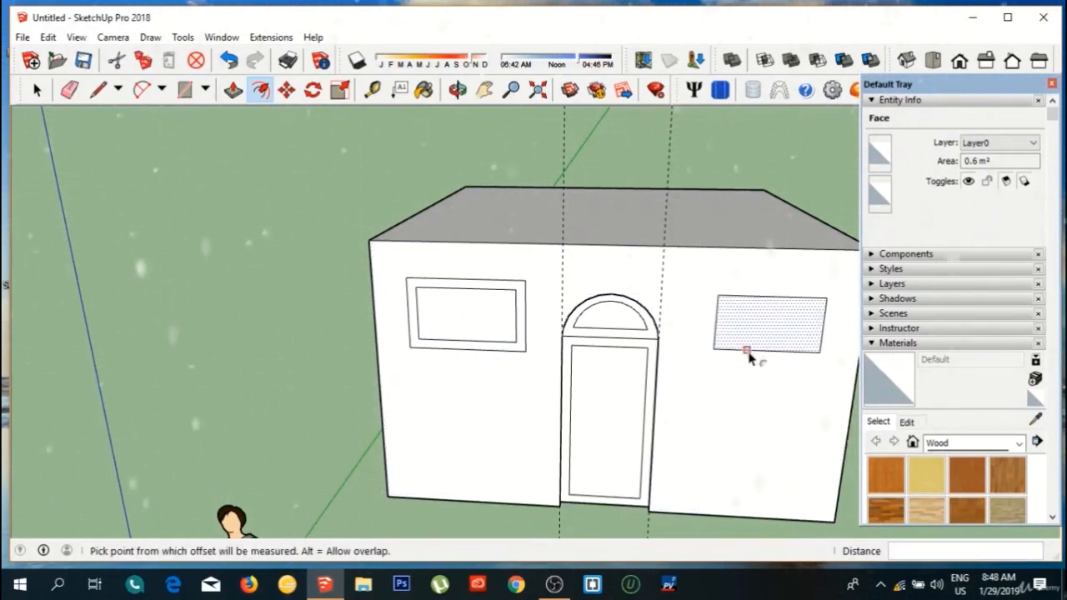
pyautogui.click(748, 373)
pyautogui.press('p')
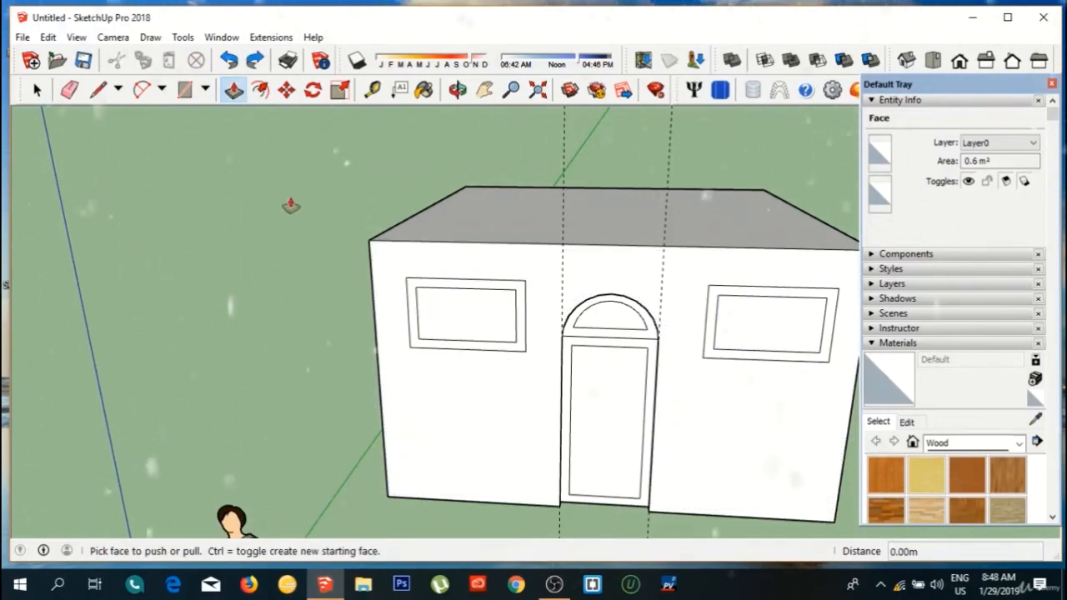
# Select the inner faces of both windows and delete them to leave openings in the wall.
pyautogui.click(36, 90)
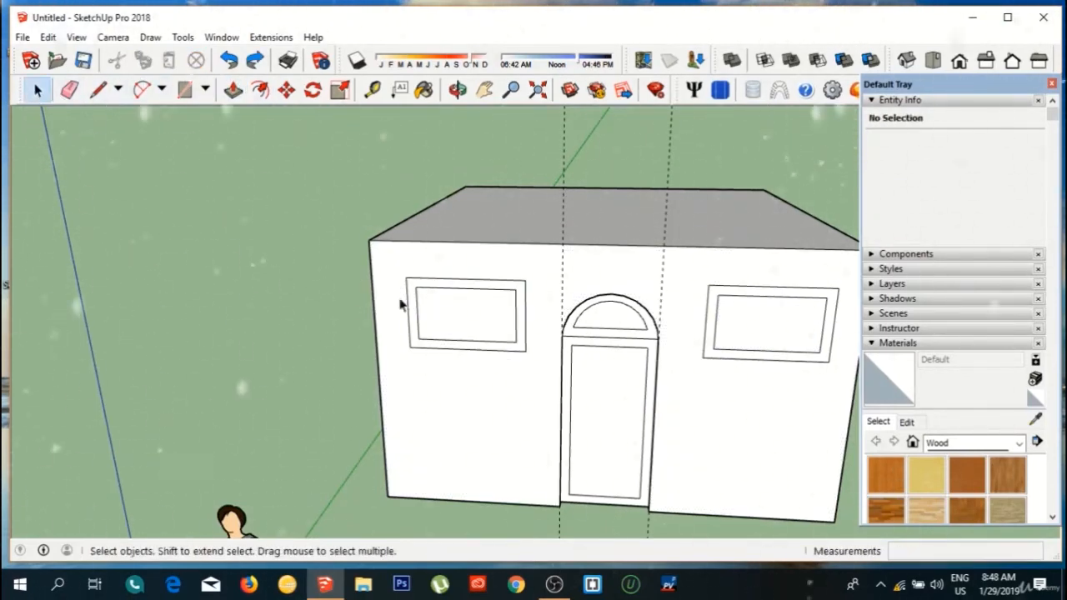
pyautogui.click(433, 312)
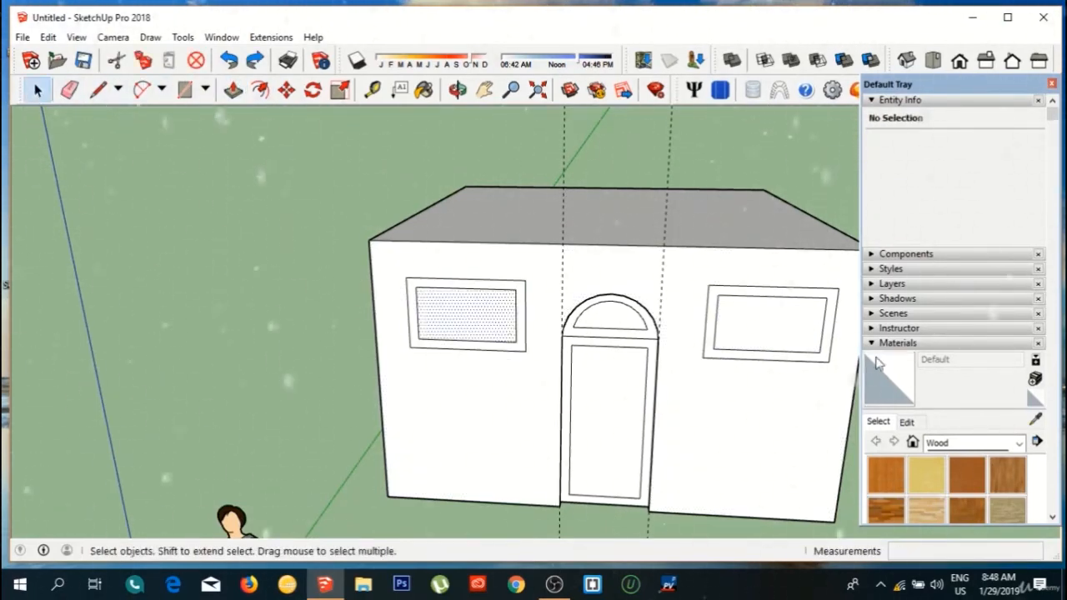
pyautogui.keyDown('ctrl'); pyautogui.click(790, 327); pyautogui.keyUp('ctrl')
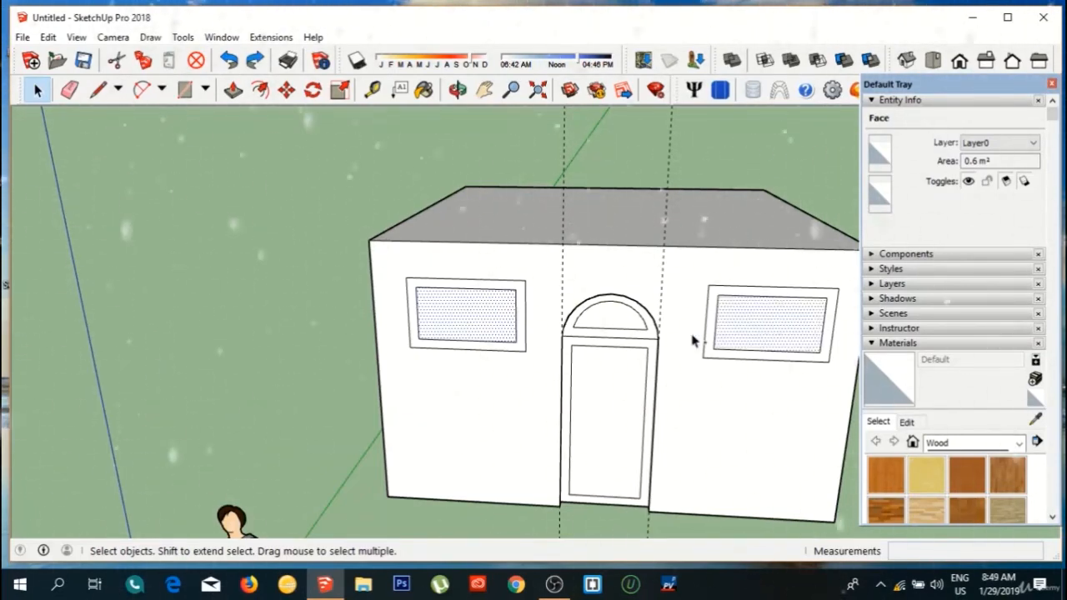
pyautogui.press('Delete')
pyautogui.click(246, 260)
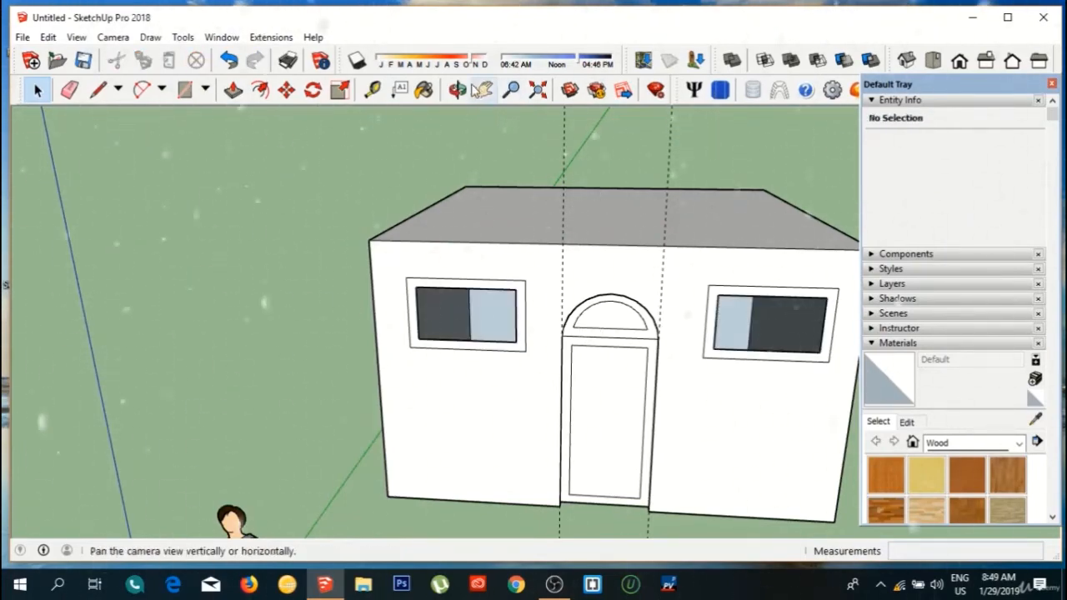
# Erase the two remaining dashed guides that run past the door's sides.
pyautogui.click(458, 90)
pyautogui.moveTo(646, 210)
pyautogui.mouseDown()
pyautogui.moveTo(459, 278)
pyautogui.moveTo(524, 264)
pyautogui.moveTo(741, 295)
pyautogui.moveTo(718, 300)
pyautogui.mouseUp()
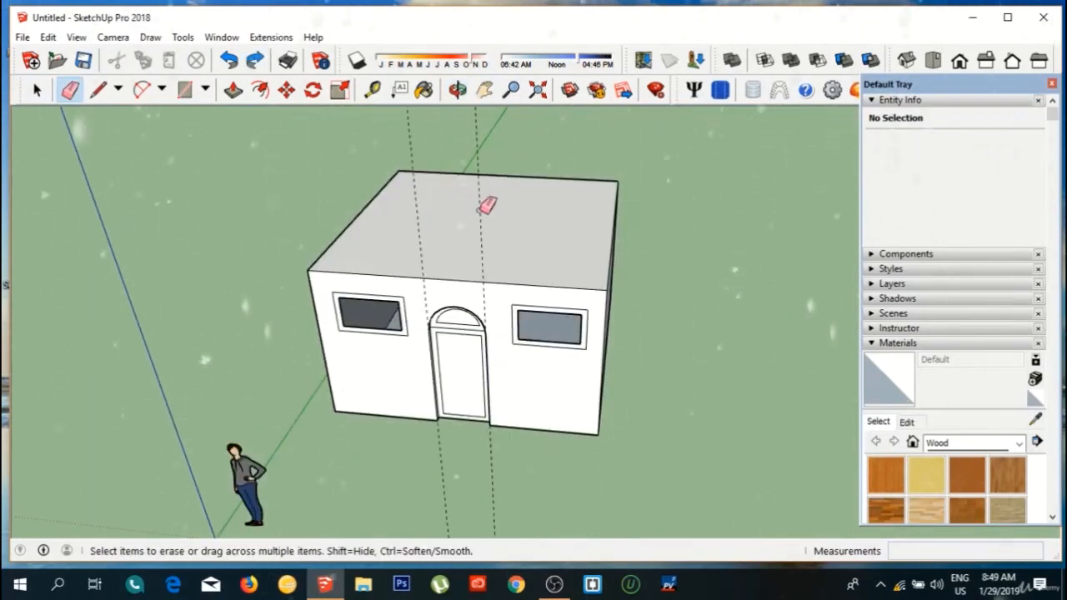
pyautogui.moveTo(442, 211); pyautogui.dragTo(407, 210)
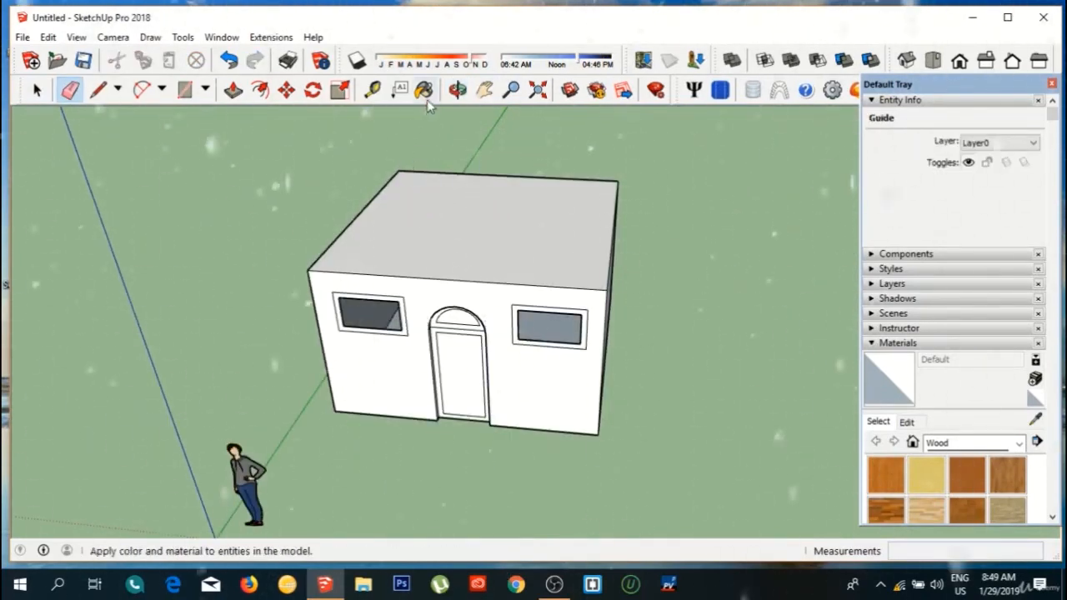
# Offset the roof face's outline 0.15 m inward to form a border strip around its edge.
pyautogui.click(484, 90)
pyautogui.moveTo(482, 154); pyautogui.dragTo(523, 234)
pyautogui.scroll(3, 615, 409)
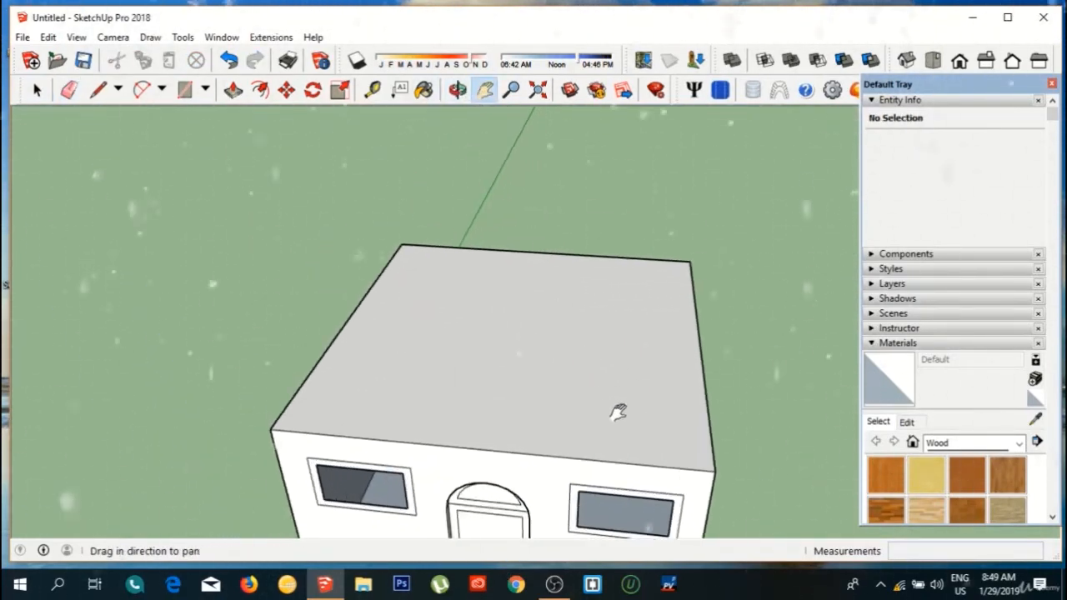
pyautogui.moveTo(616, 412); pyautogui.dragTo(592, 366)
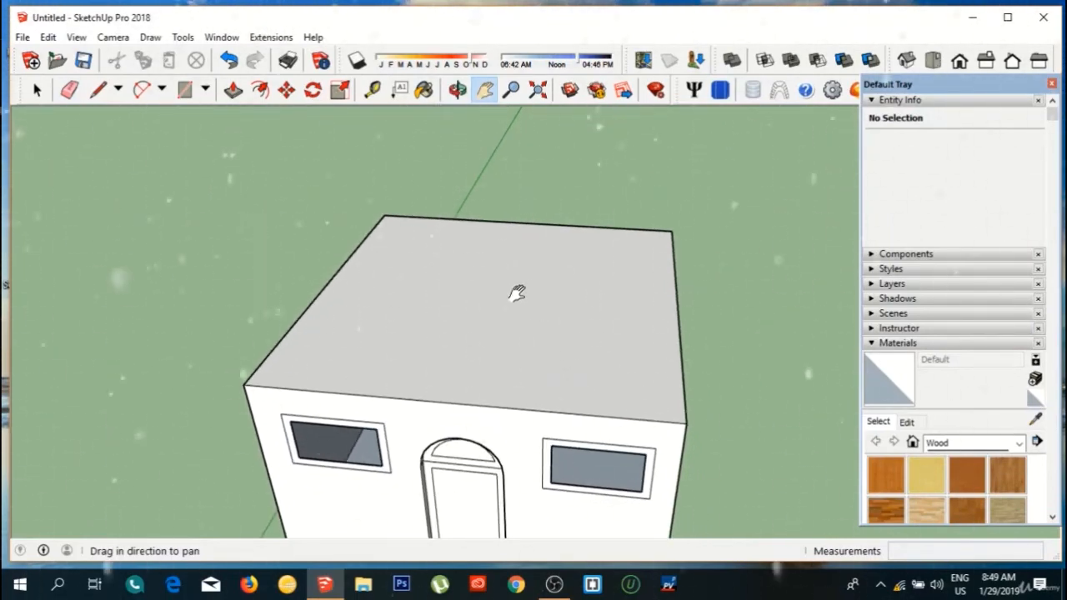
pyautogui.scroll(-2, 453, 242)
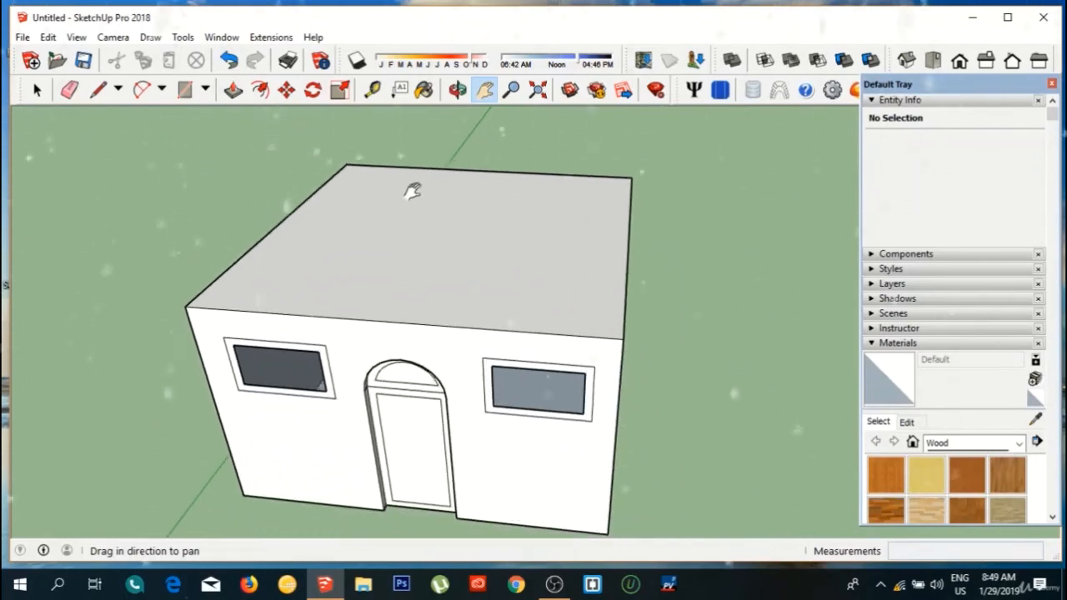
pyautogui.click(260, 90)
pyautogui.click(393, 318)
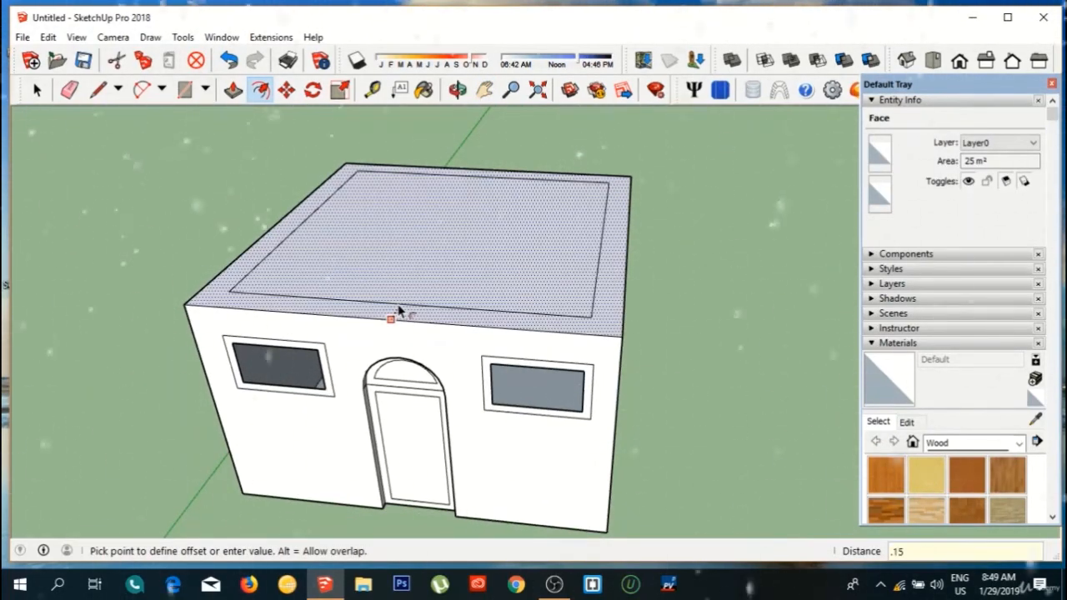
pyautogui.press('Return')
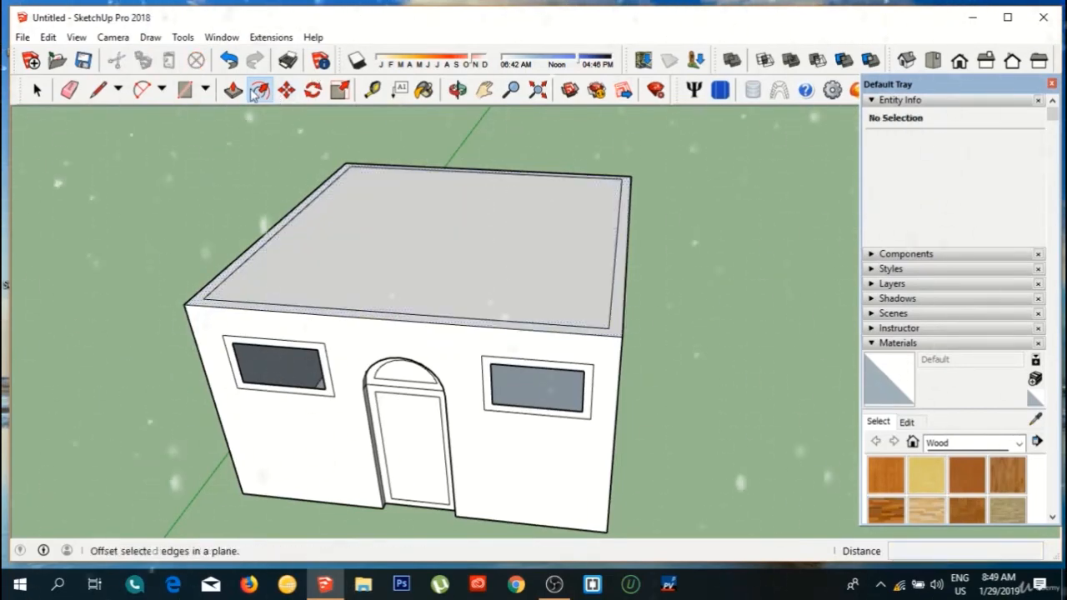
# Pull the roof's border strip up 0.7 m to form a parapet.
pyautogui.click(228, 96)
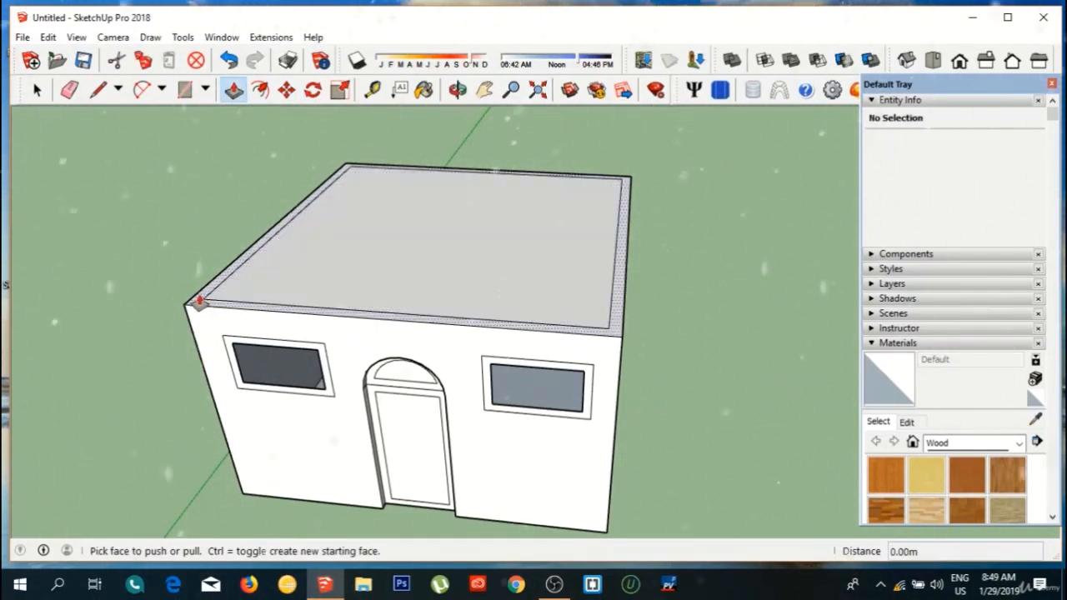
pyautogui.click(199, 302)
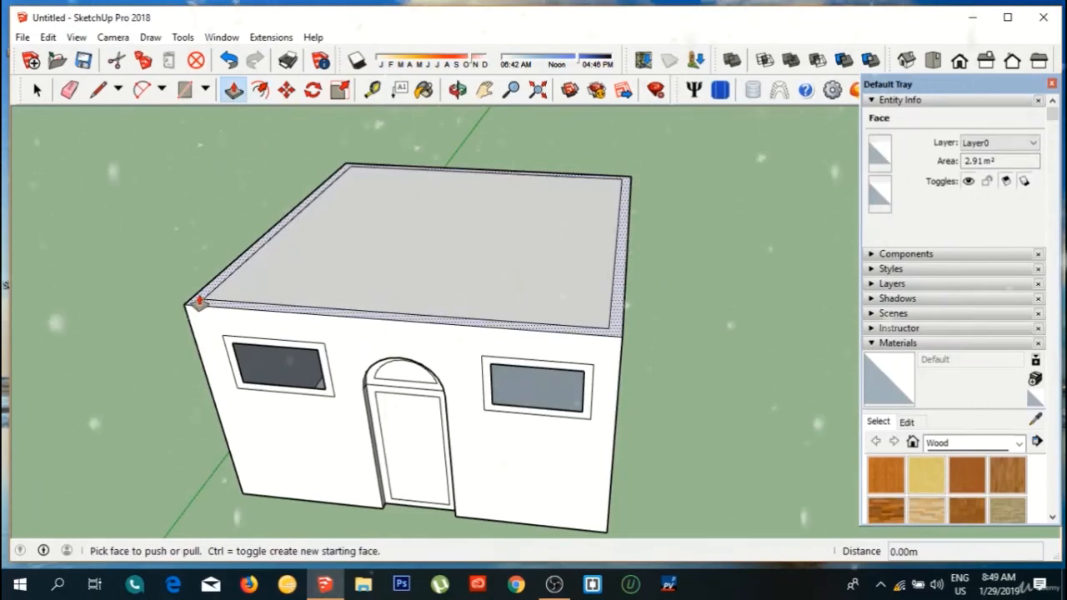
pyautogui.click(198, 302)
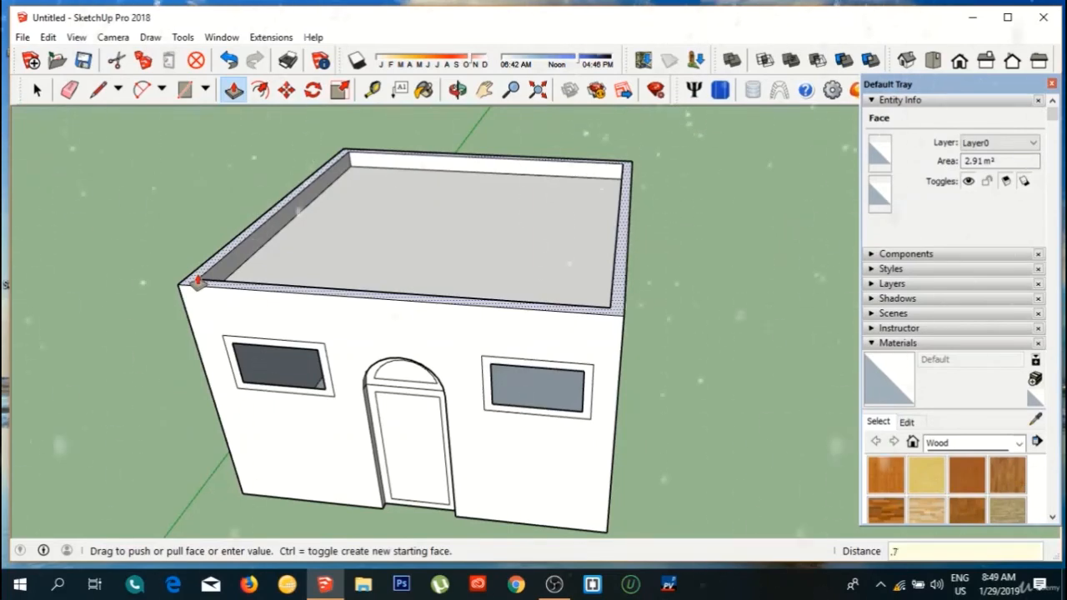
pyautogui.press('Return')
# Examine the house's front, window openings and parapet from several angles with Orbit, Pan and Zoom.
pyautogui.scroll(-3, 476, 186)
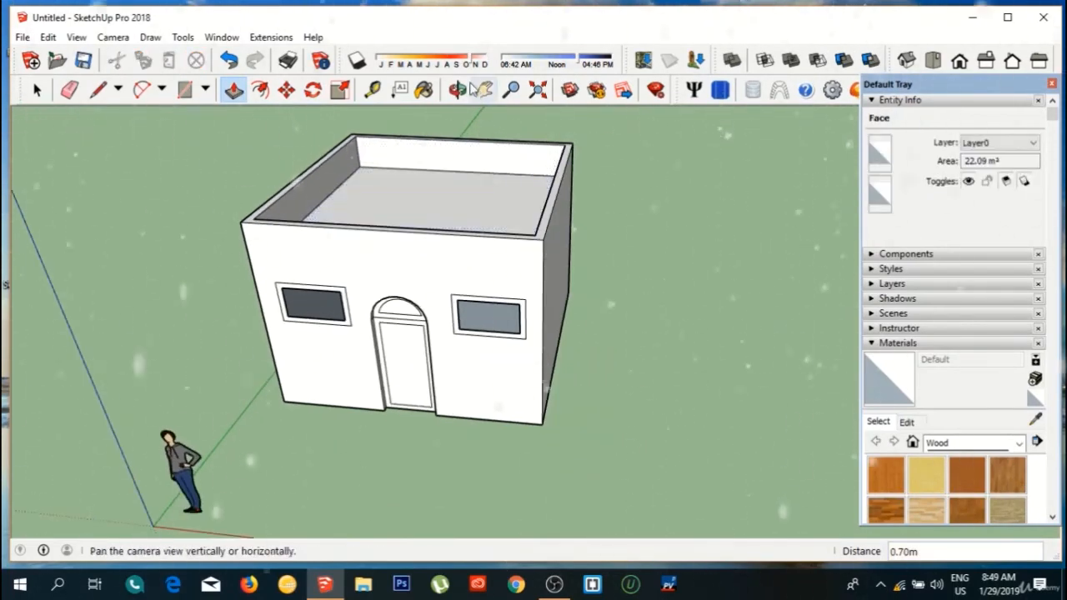
pyautogui.click(457, 89)
pyautogui.moveTo(642, 200); pyautogui.dragTo(584, 225)
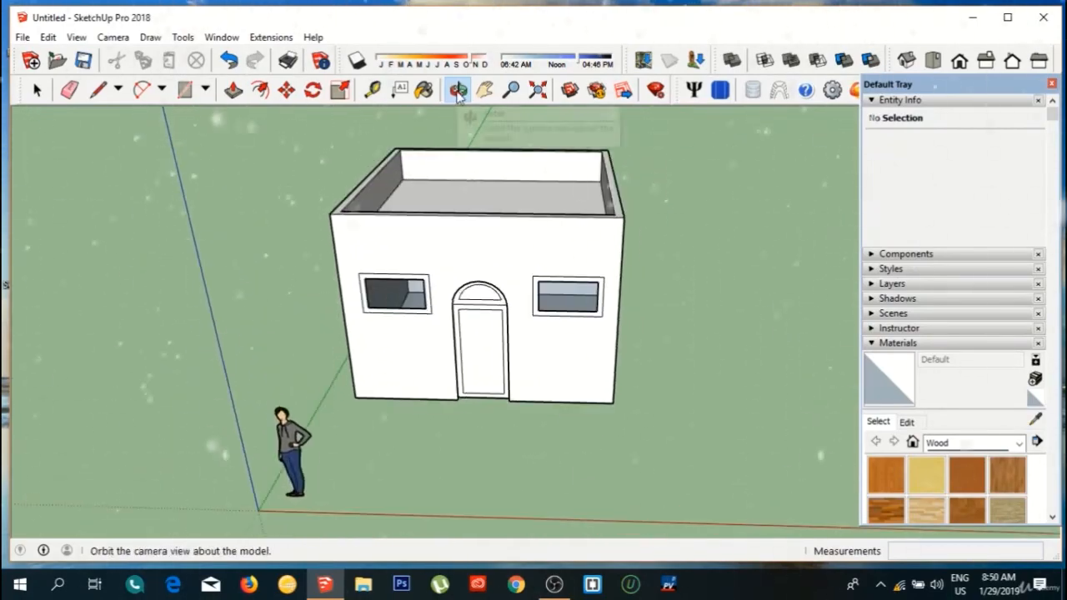
pyautogui.moveTo(517, 325); pyautogui.dragTo(545, 325)
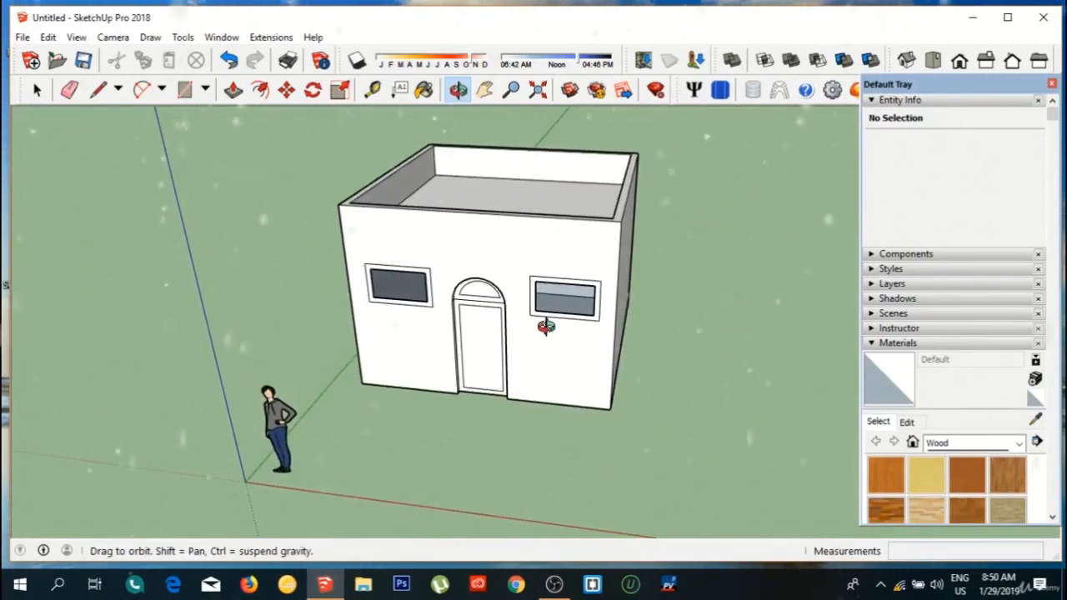
pyautogui.click(485, 90)
pyautogui.moveTo(663, 304); pyautogui.dragTo(406, 265)
pyautogui.click(534, 92)
pyautogui.click(510, 90)
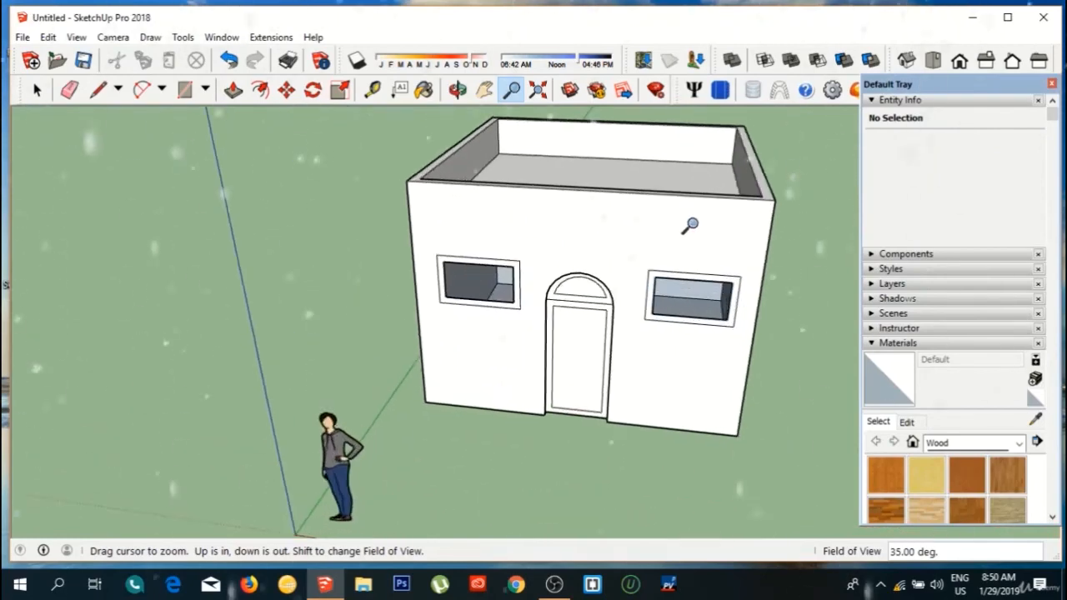
pyautogui.press('h')
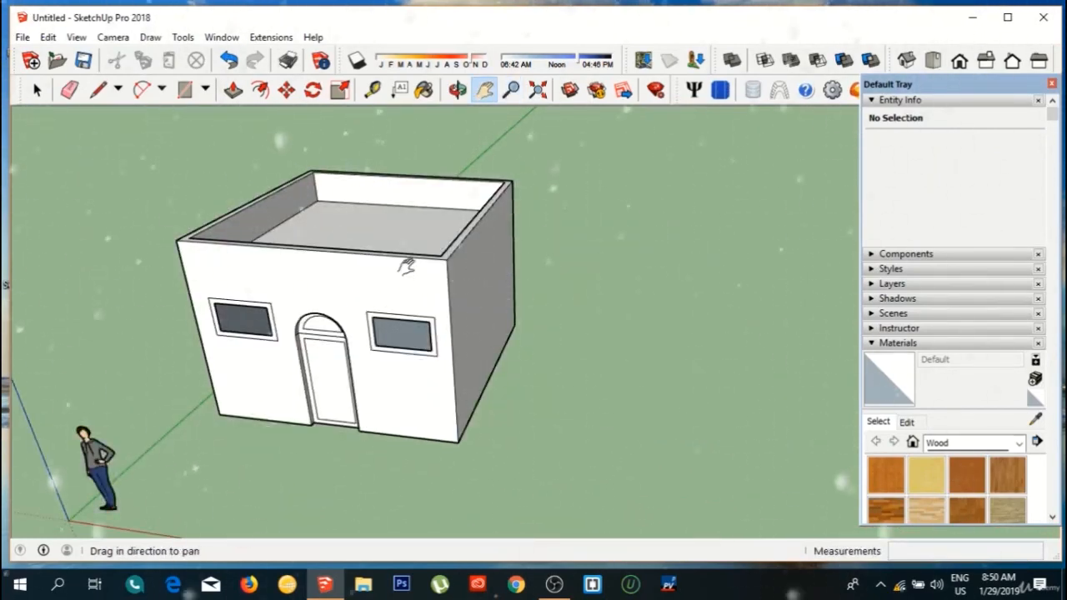